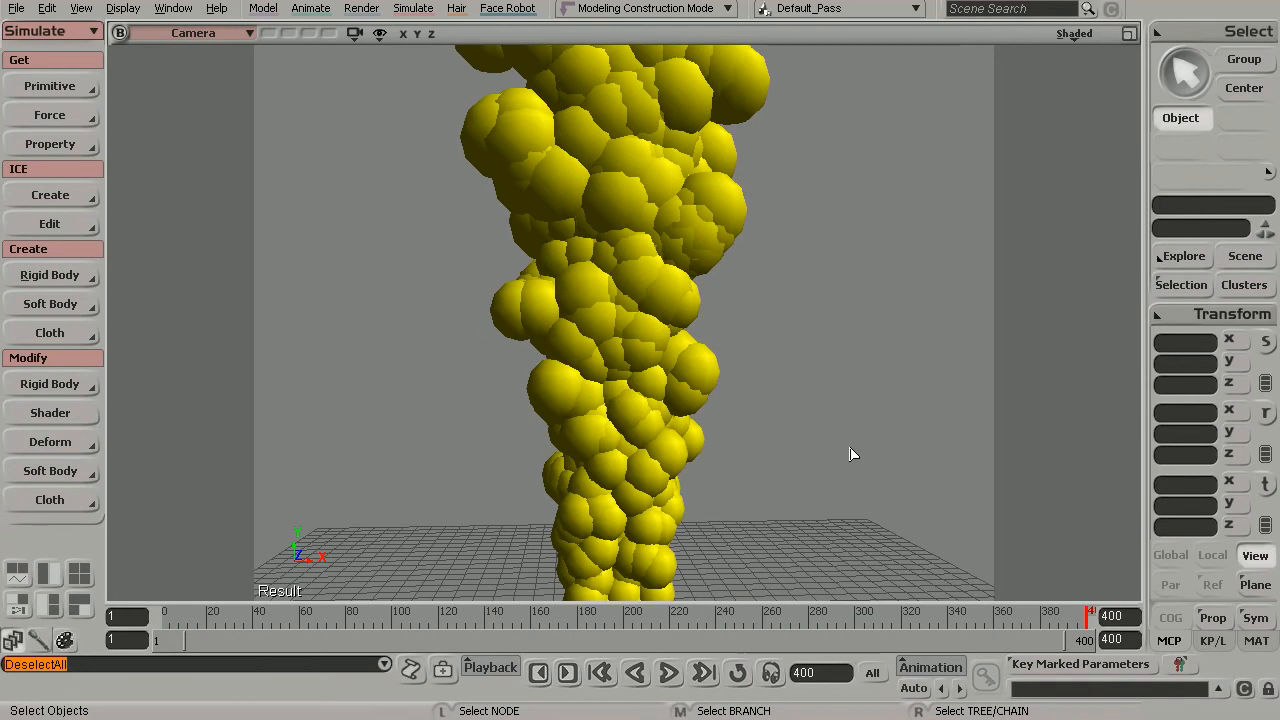
- Play the particle simulation from the first frame to frame 400 several times to examine how the column rises and grows
key("s")
left_click_drag(838, 450, 785, 424)
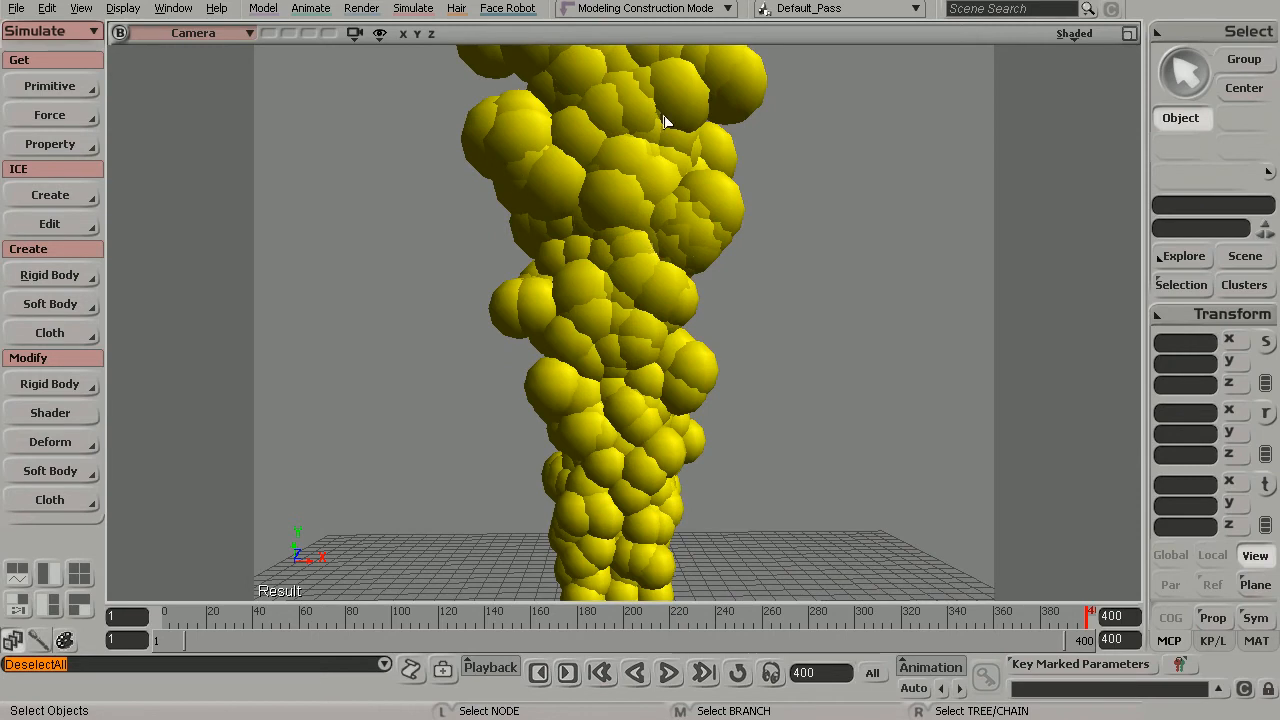
left_click(669, 673)
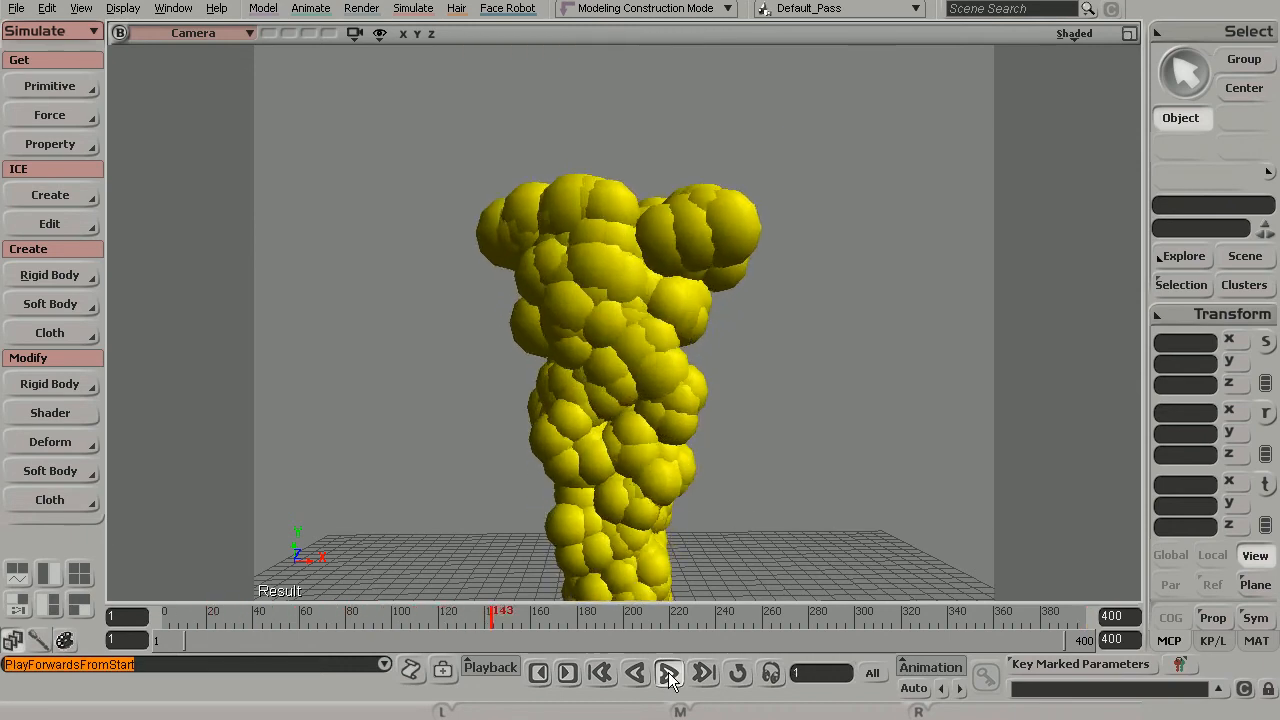
left_click(669, 673)
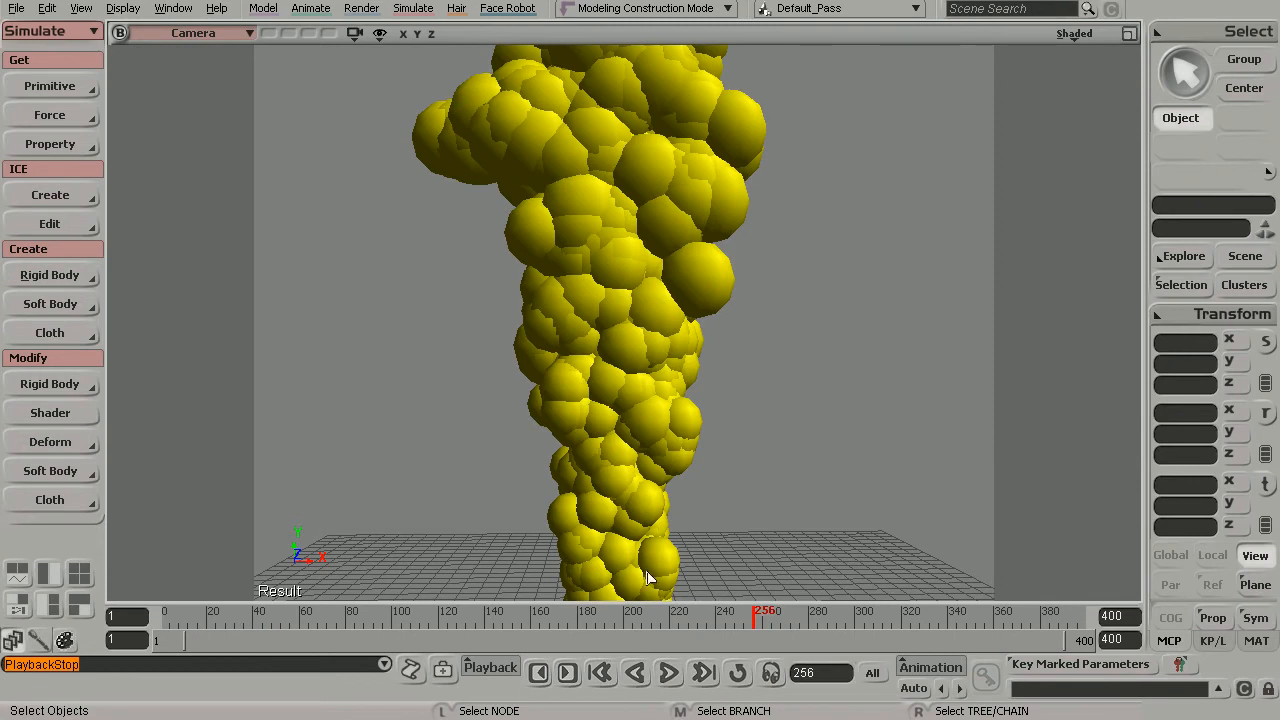
left_click(669, 675)
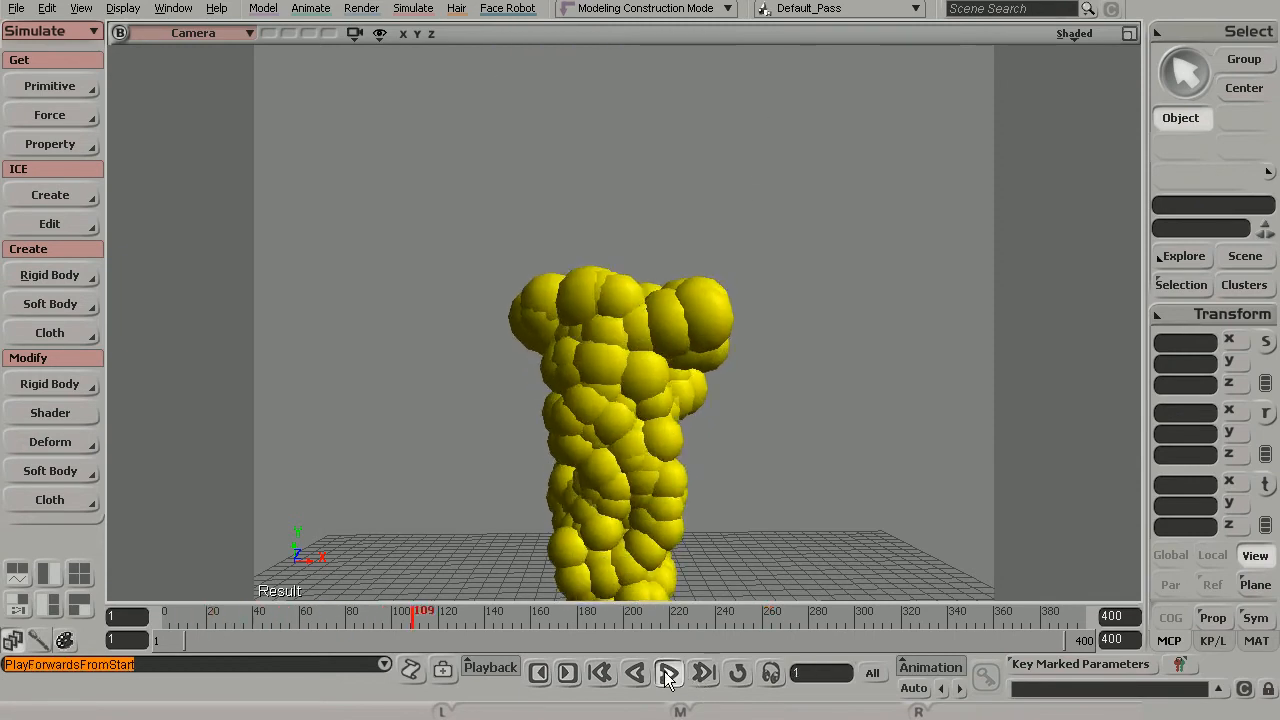
left_click(669, 675)
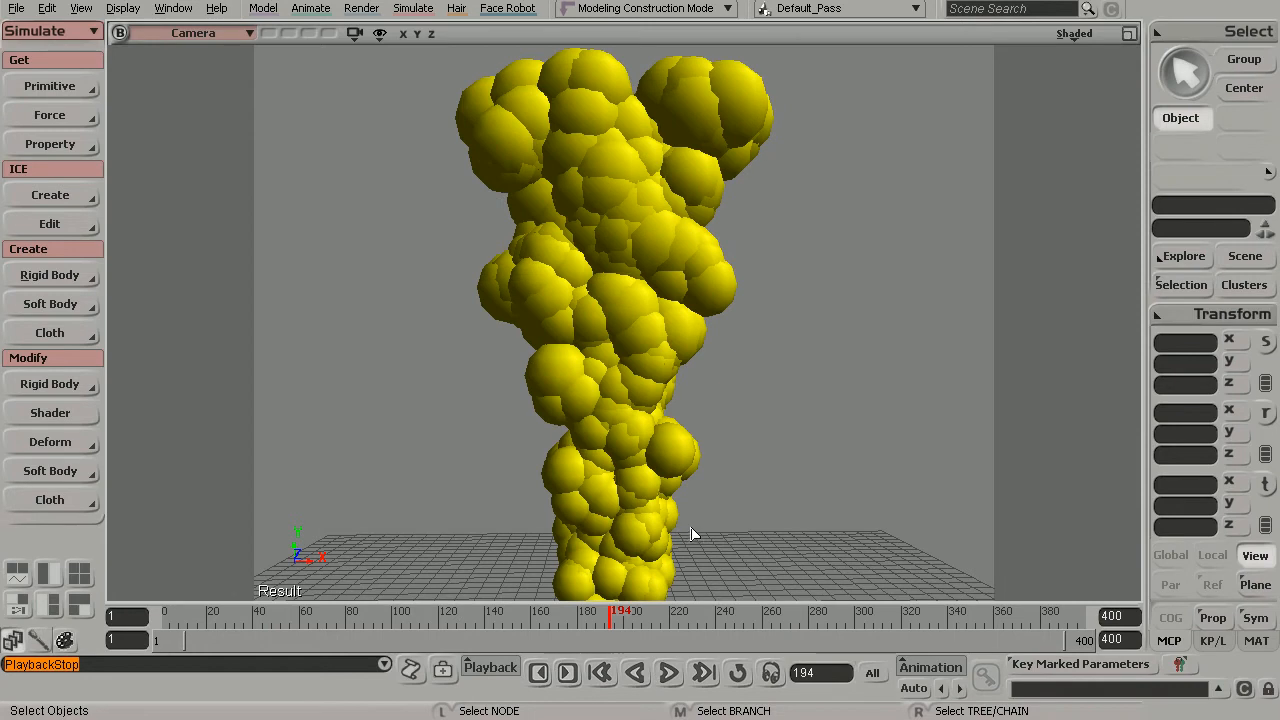
left_click(600, 673)
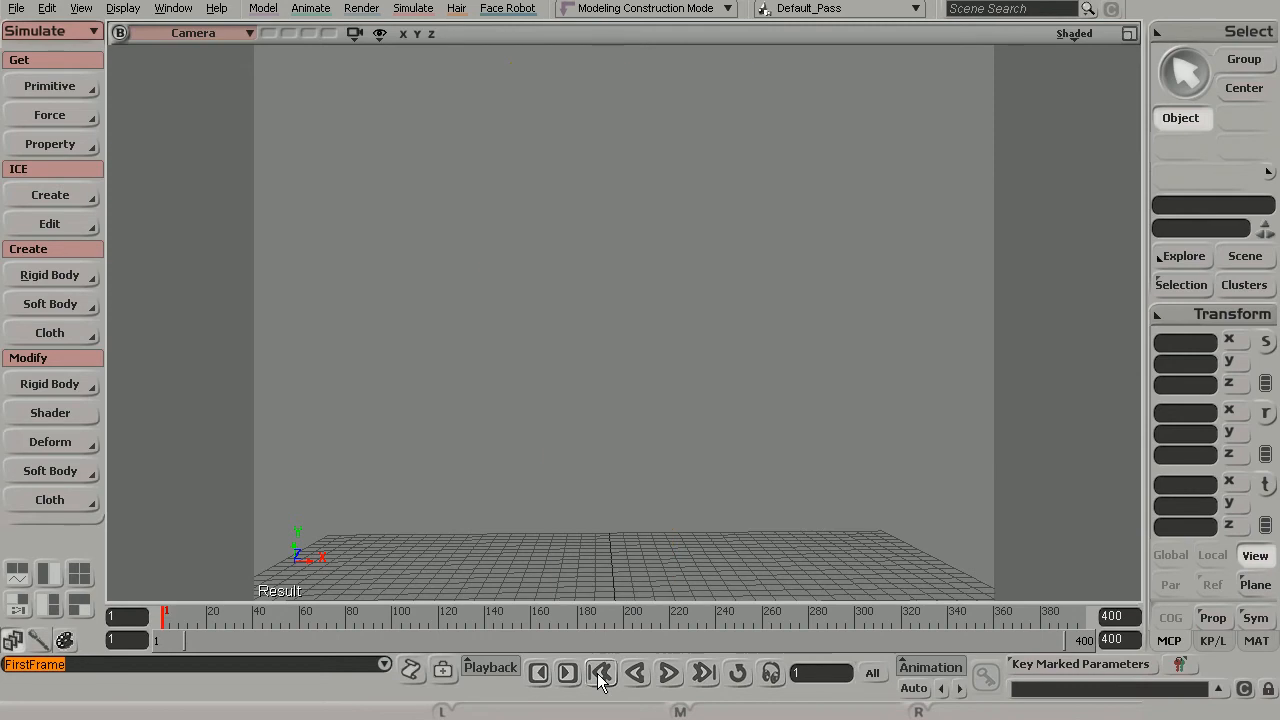
left_click(669, 673)
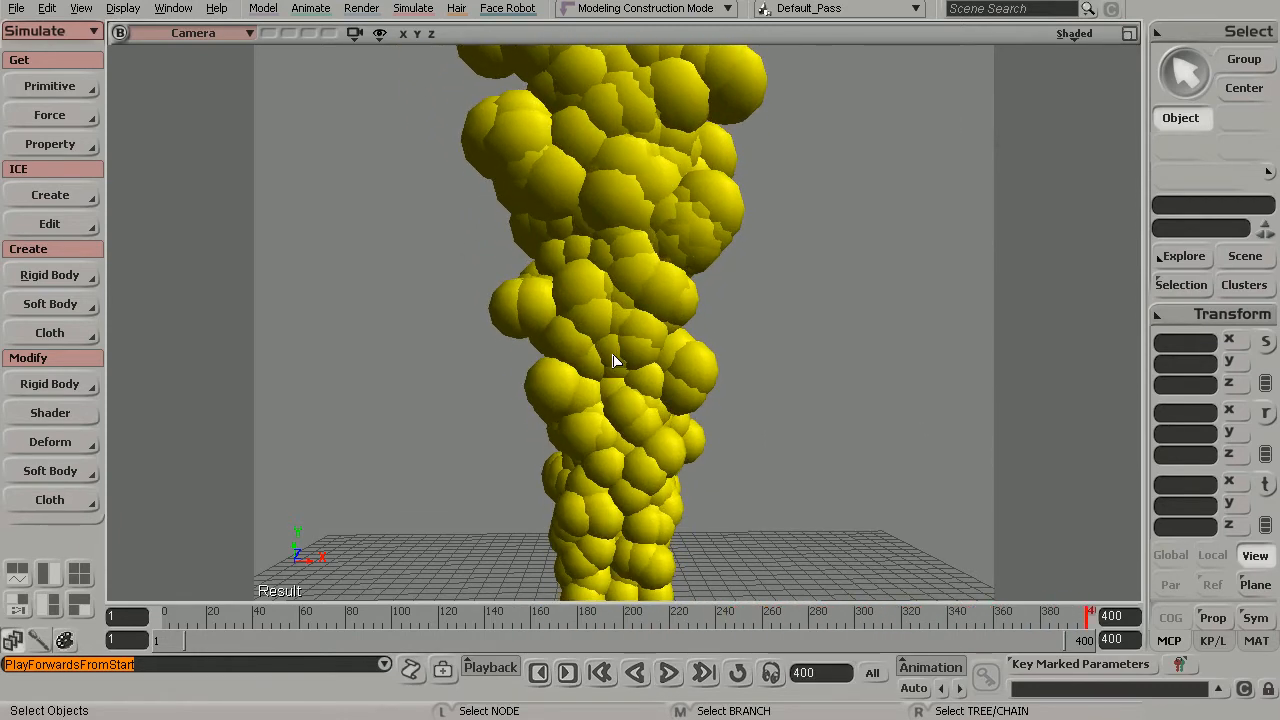
left_click(669, 673)
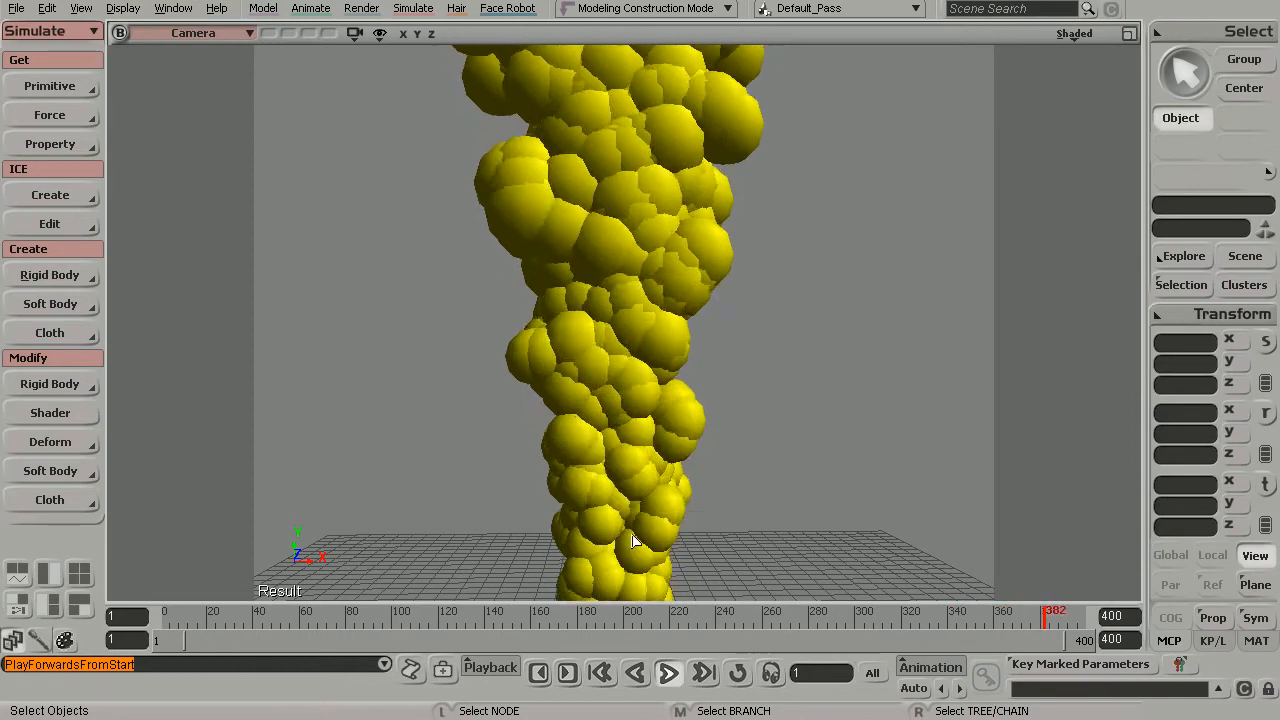
left_click(669, 673)
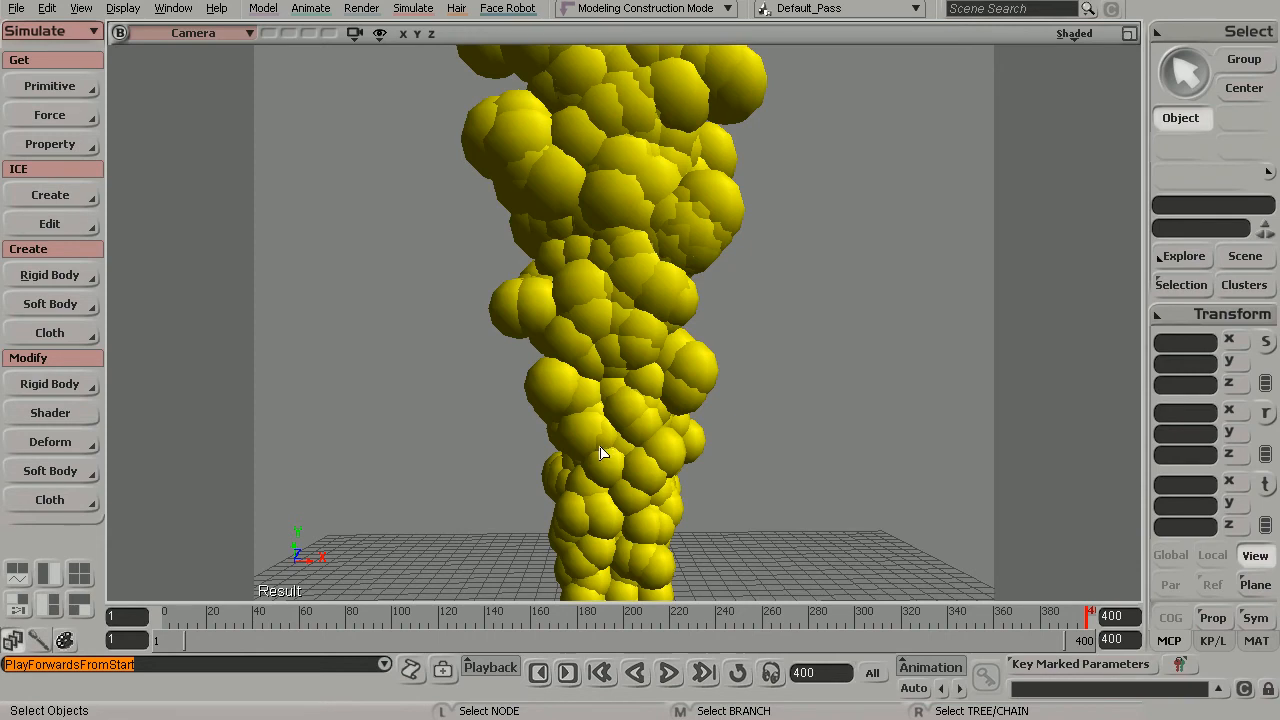
left_click(668, 672)
- Render a preview region over the full particle column at frame 400, and hide the region after viewing the smoke
key("q")
left_click_drag(420, 56, 782, 591)
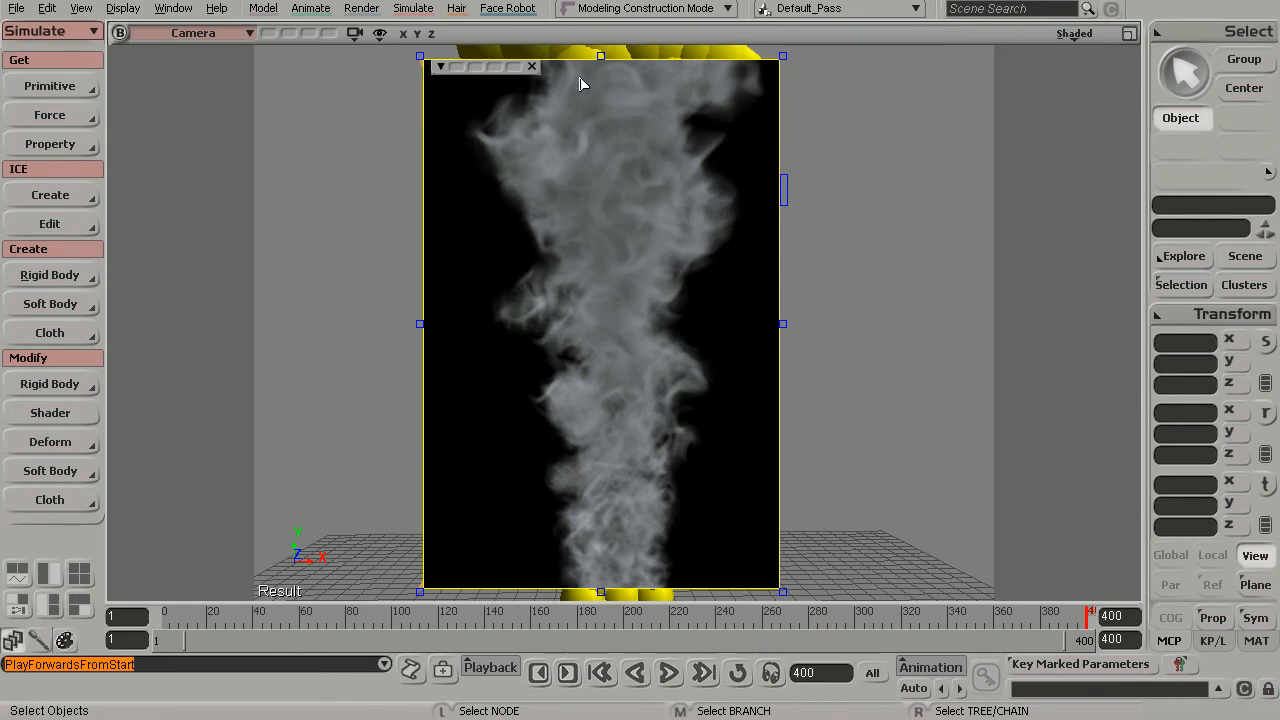
key("q")
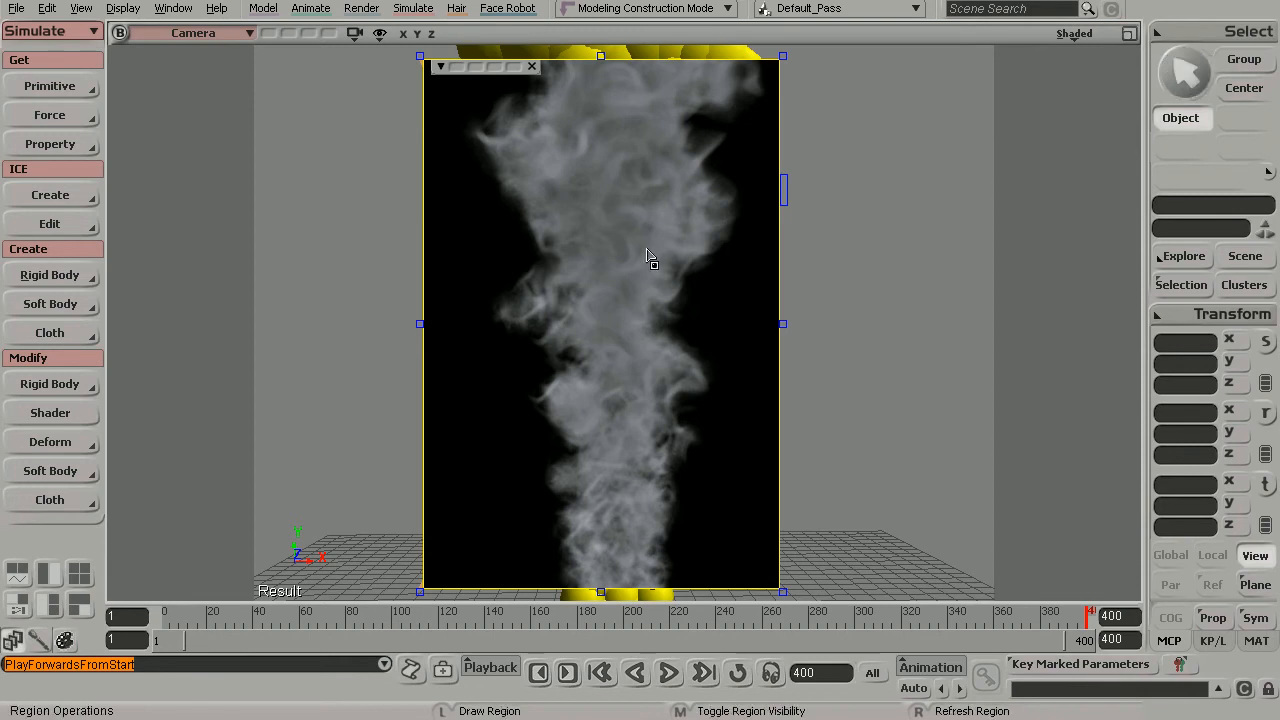
middle_click(650, 254)
- Select the particle point cloud and open its ICE Tree at the Modify Particle Size node
left_click_drag(769, 151, 690, 258)
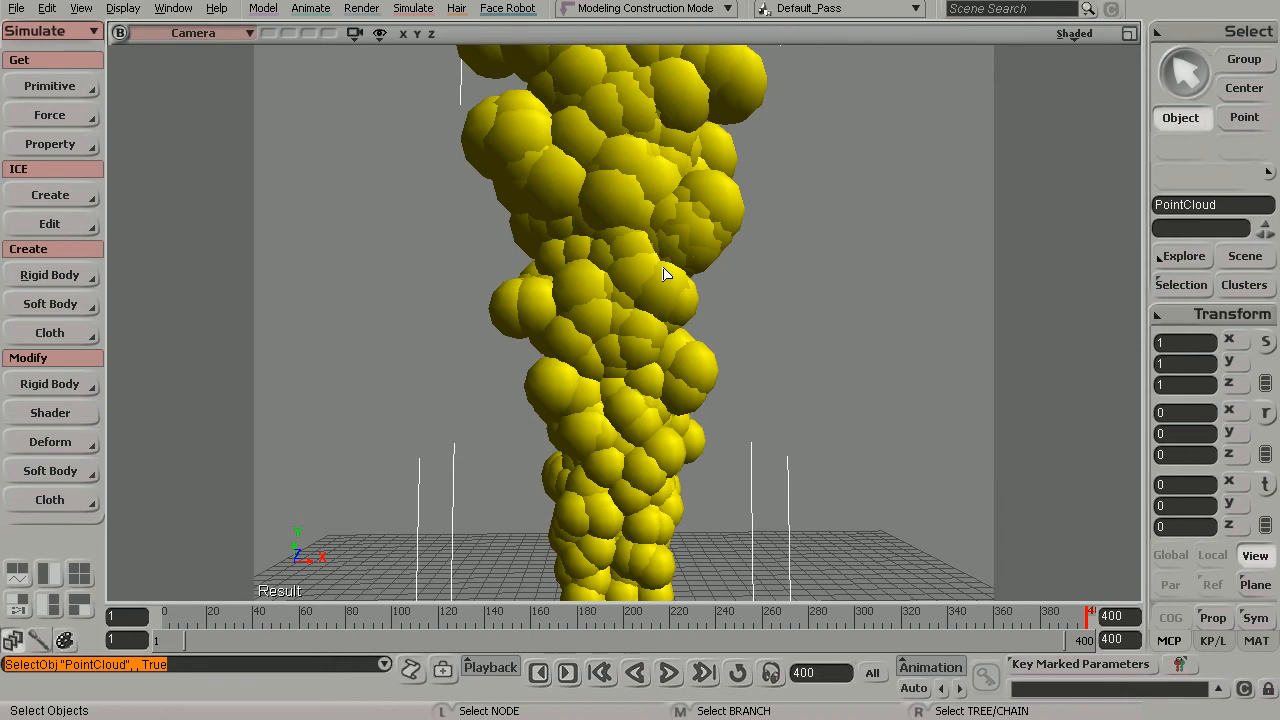
key("alt+9")
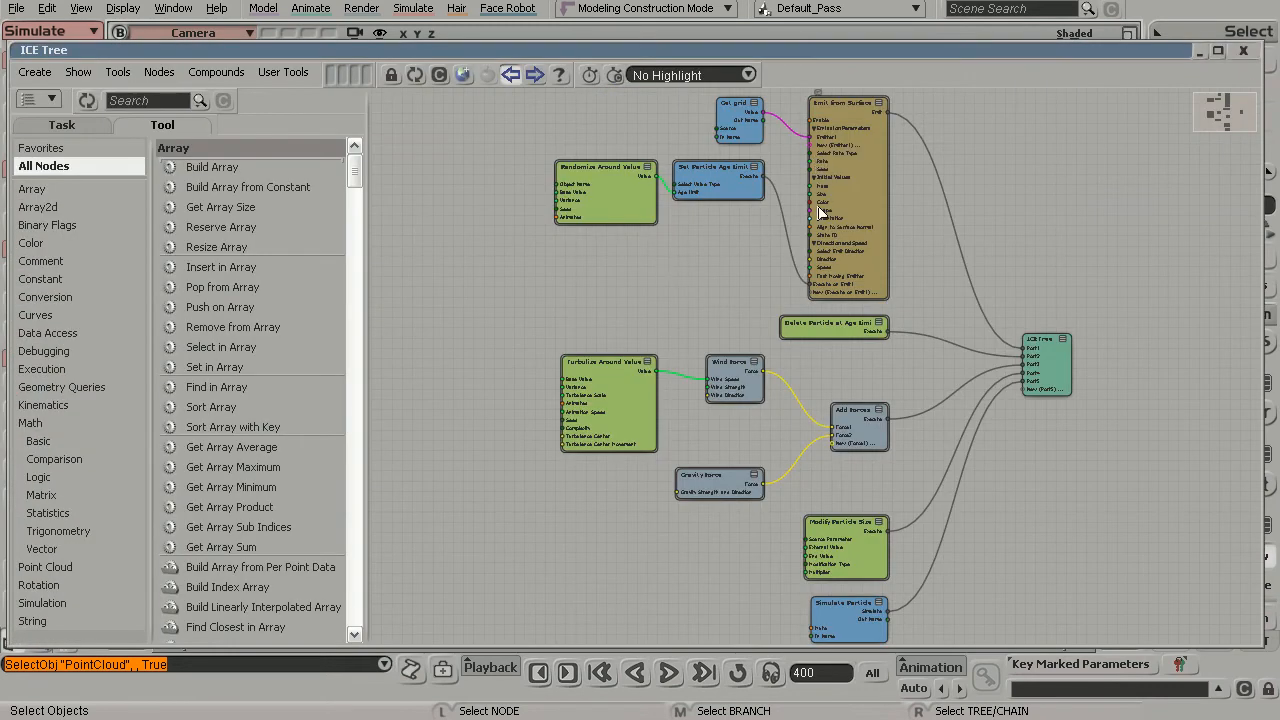
key("s")
left_click_drag(689, 324, 600, 212)
middle_click_drag(608, 220, 914, 435)
left_click_drag(914, 435, 930, 365)
key("s")
left_click_drag(766, 332, 783, 342)
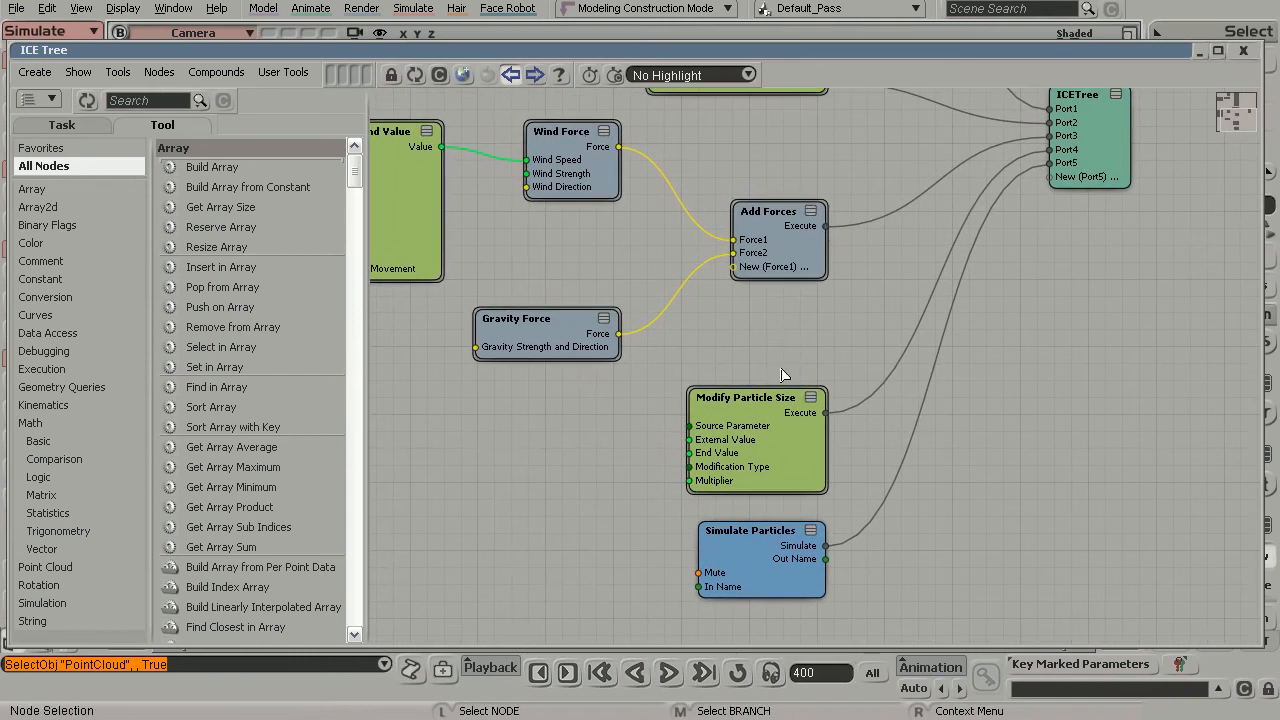
- Open the Modify Particle Size node's properties and roll up the ICE Tree window to uncover the viewport
double_click(822, 484)
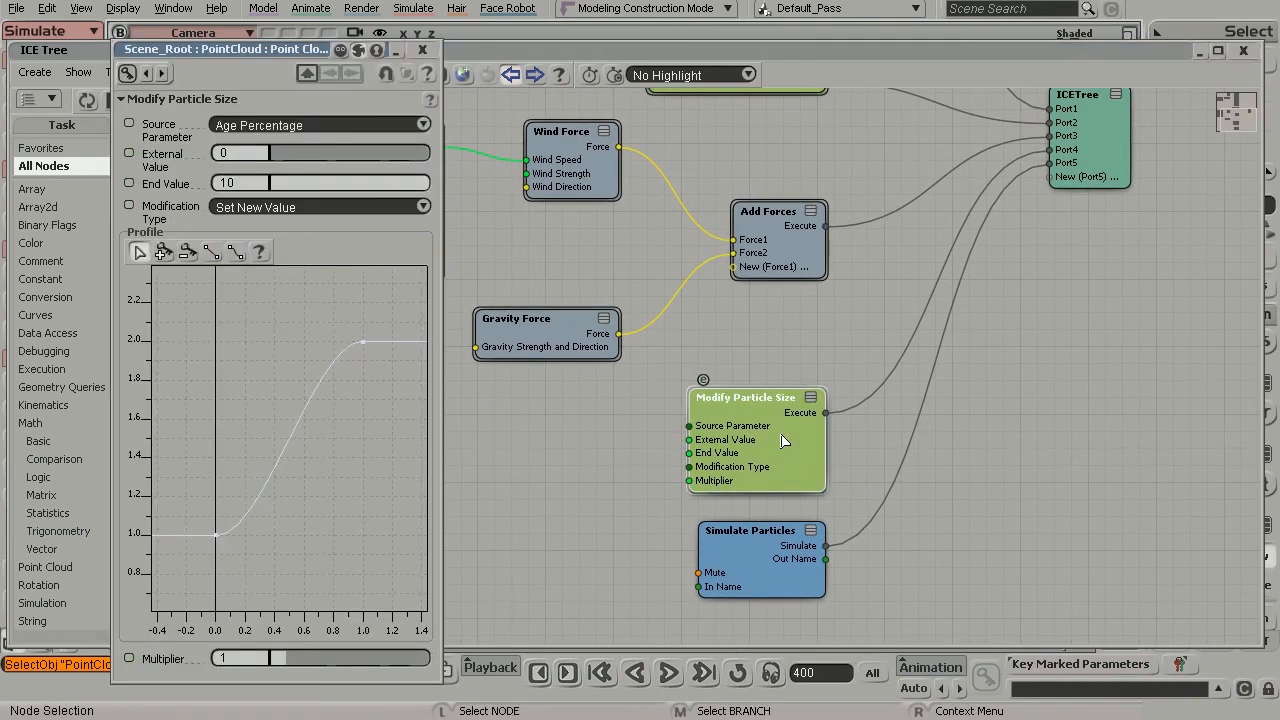
double_click(1065, 53)
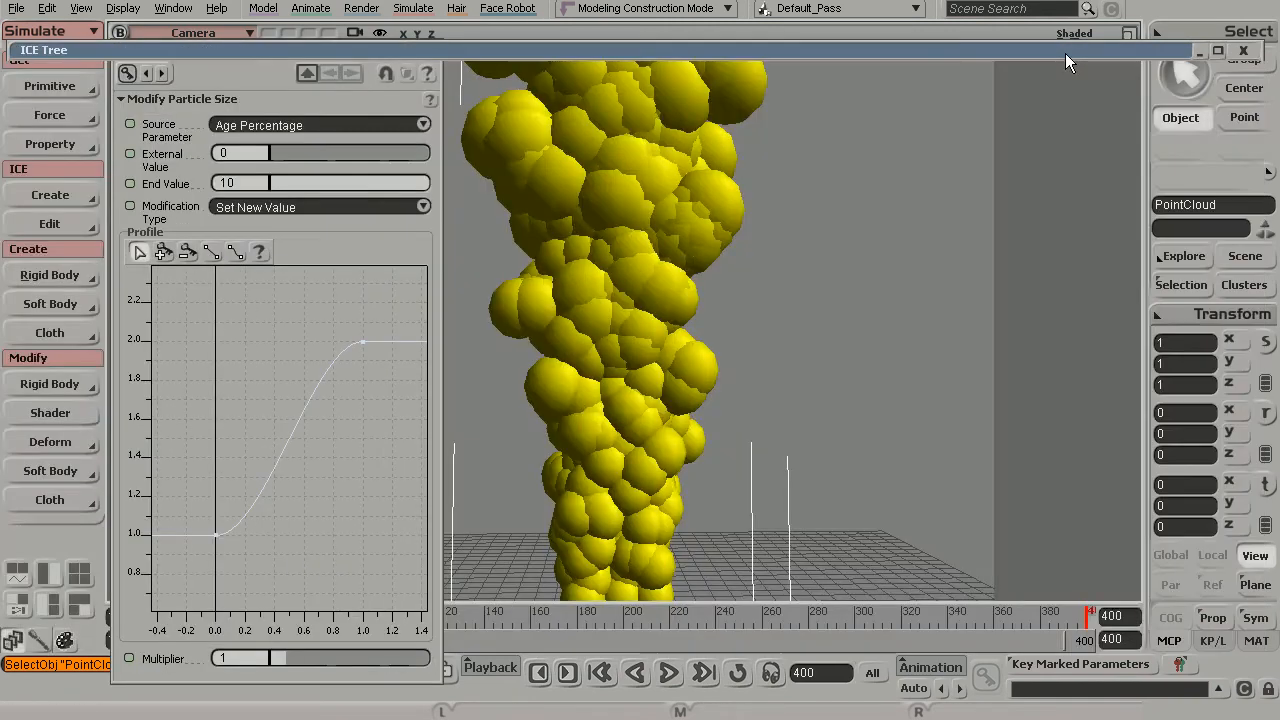
left_click(258, 77)
left_click_drag(241, 46, 230, 42)
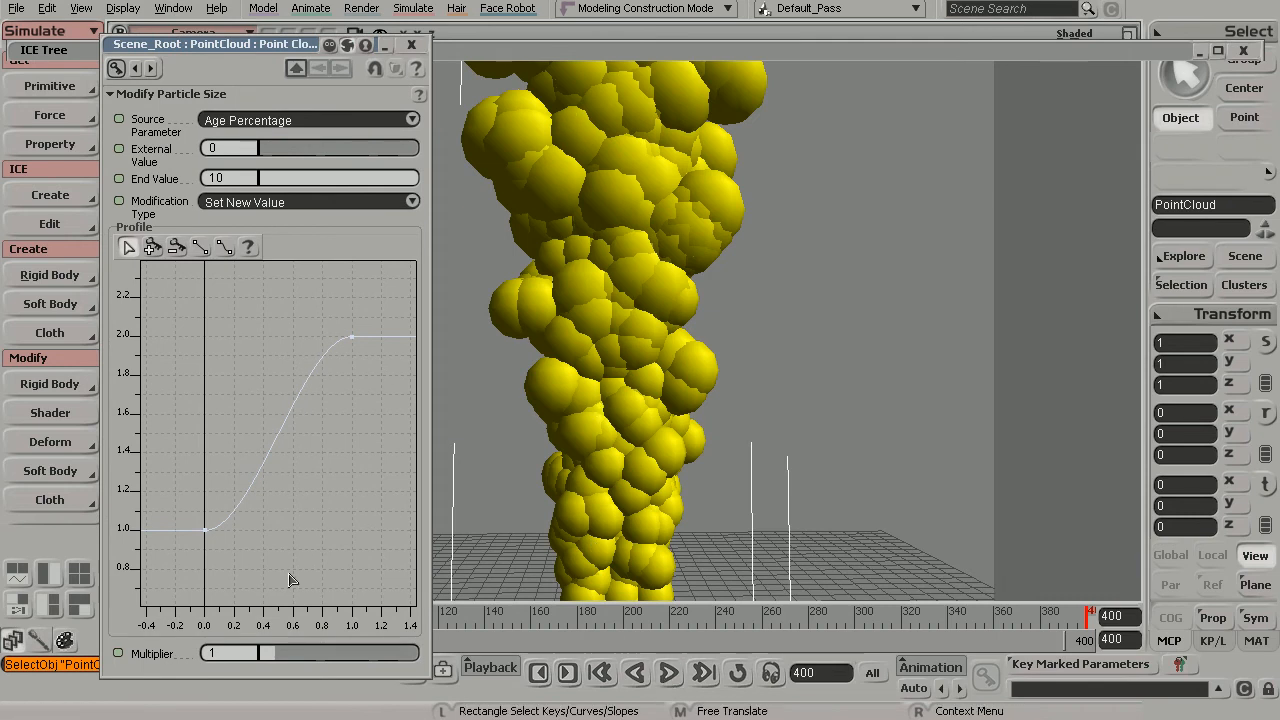
- Set the Modify Particle Size multiplier to 2 and play the simulation from the start
left_click(239, 648)
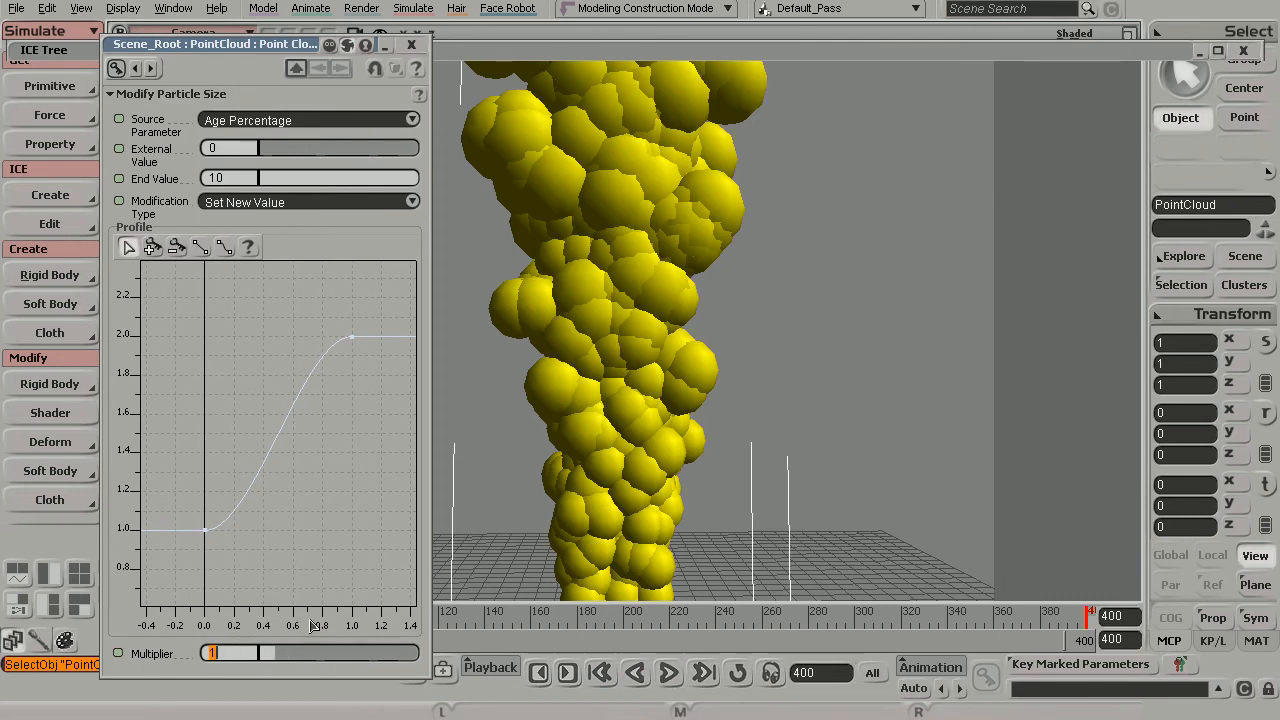
type("2")
key("Return")
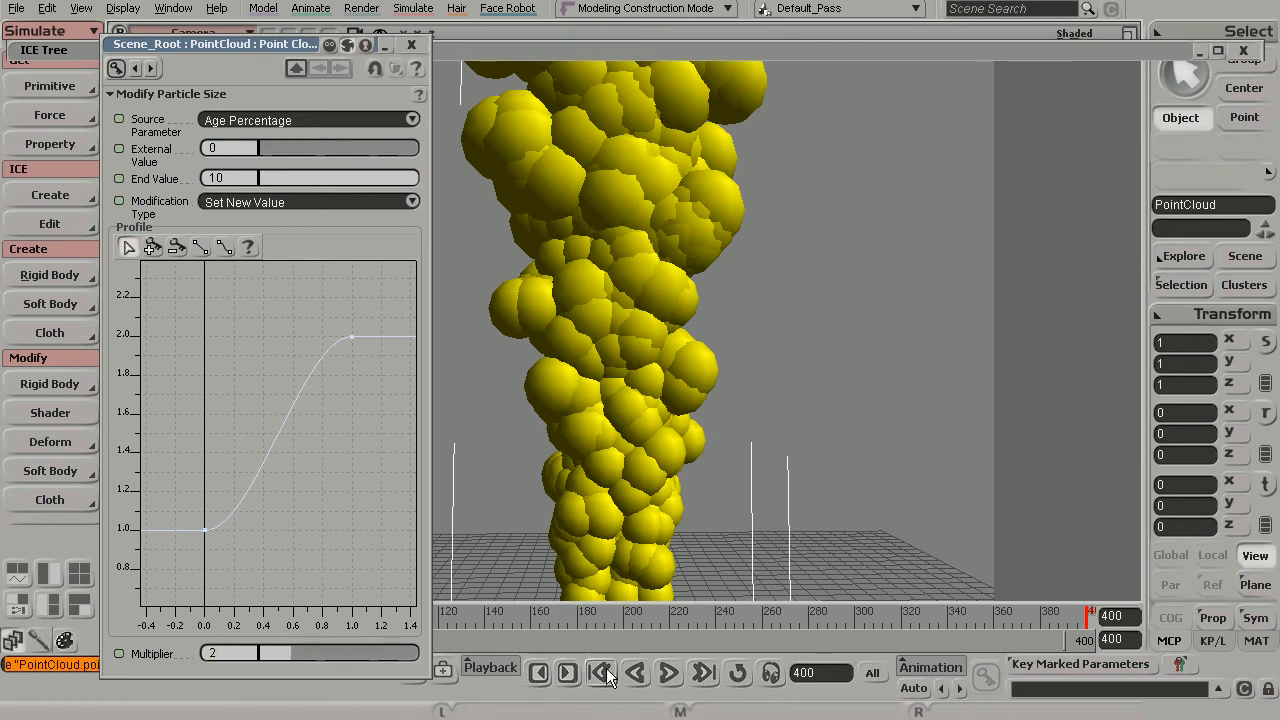
left_click(670, 676)
- Set the Modify Particle Size multiplier to 3 and close the node's properties
left_click(232, 650)
type("3")
key("Return")
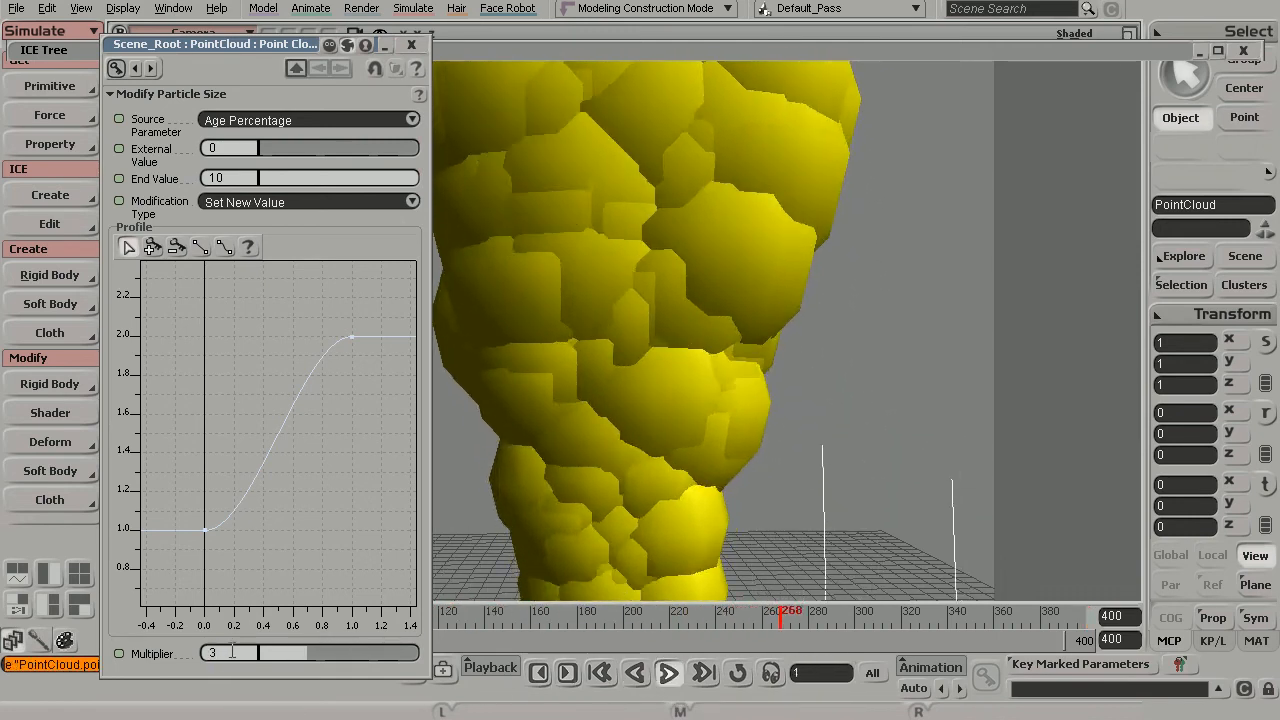
left_click(411, 44)
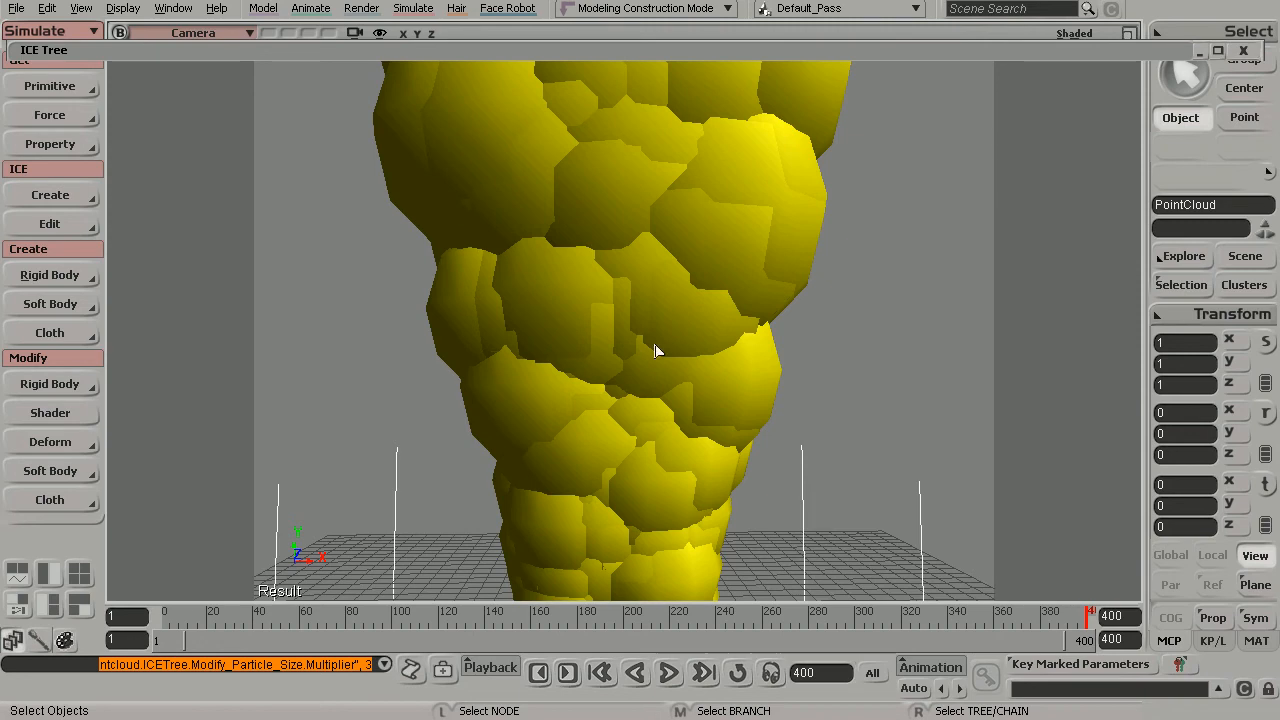
- Reselect the point cloud, unroll its ICE Tree and open the Emit from Surface node's properties
left_click_drag(628, 166, 870, 312)
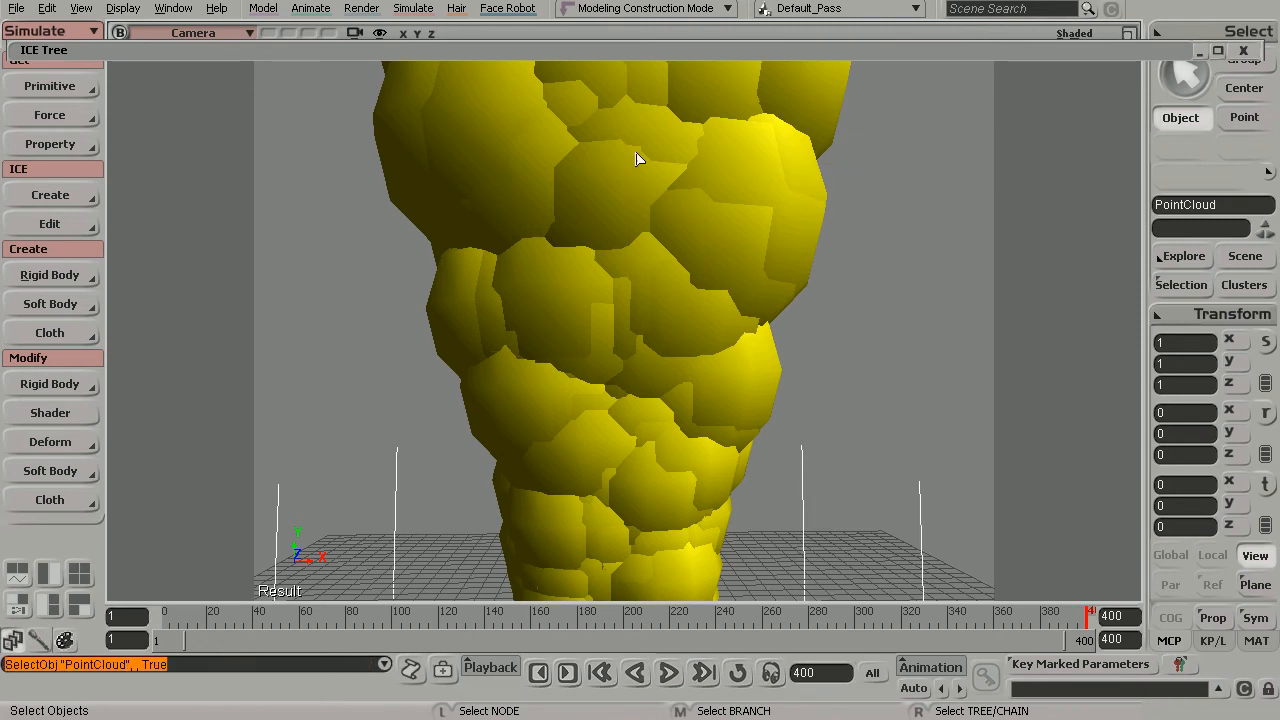
left_click(802, 51)
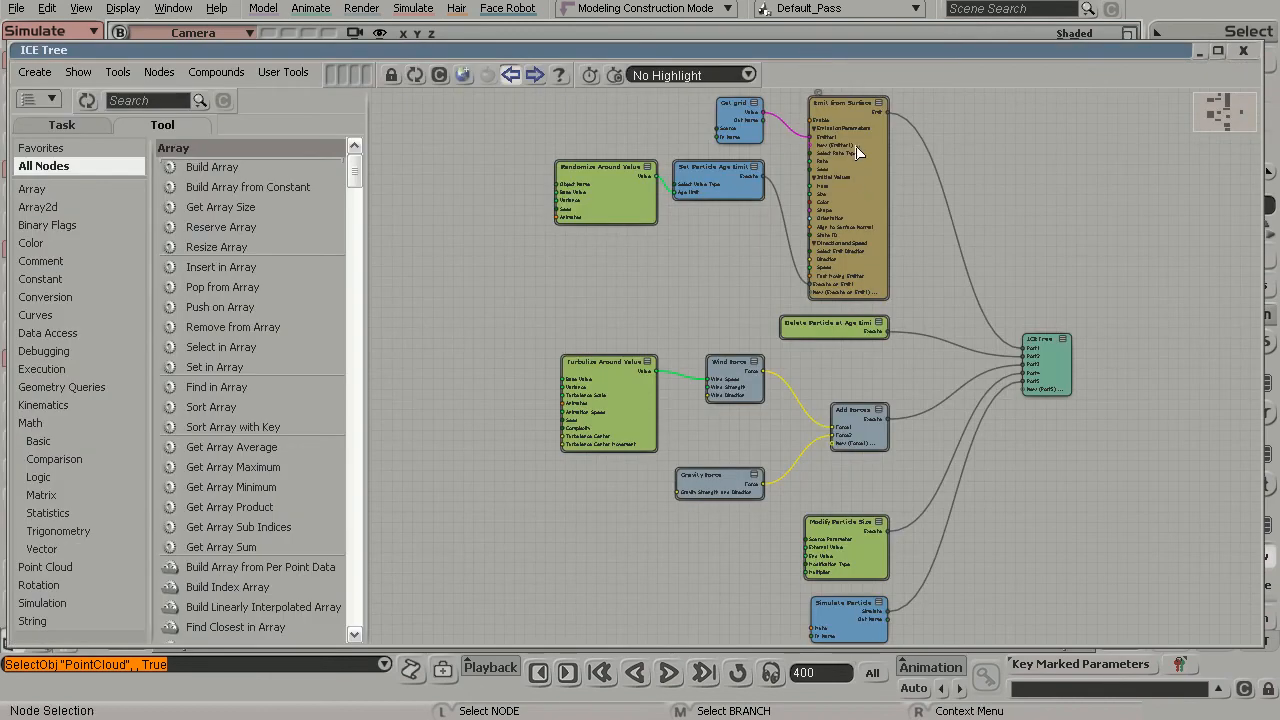
key("s")
left_click_drag(807, 179, 772, 289)
right_click_drag(772, 296, 1105, 403)
left_click_drag(806, 244, 778, 303)
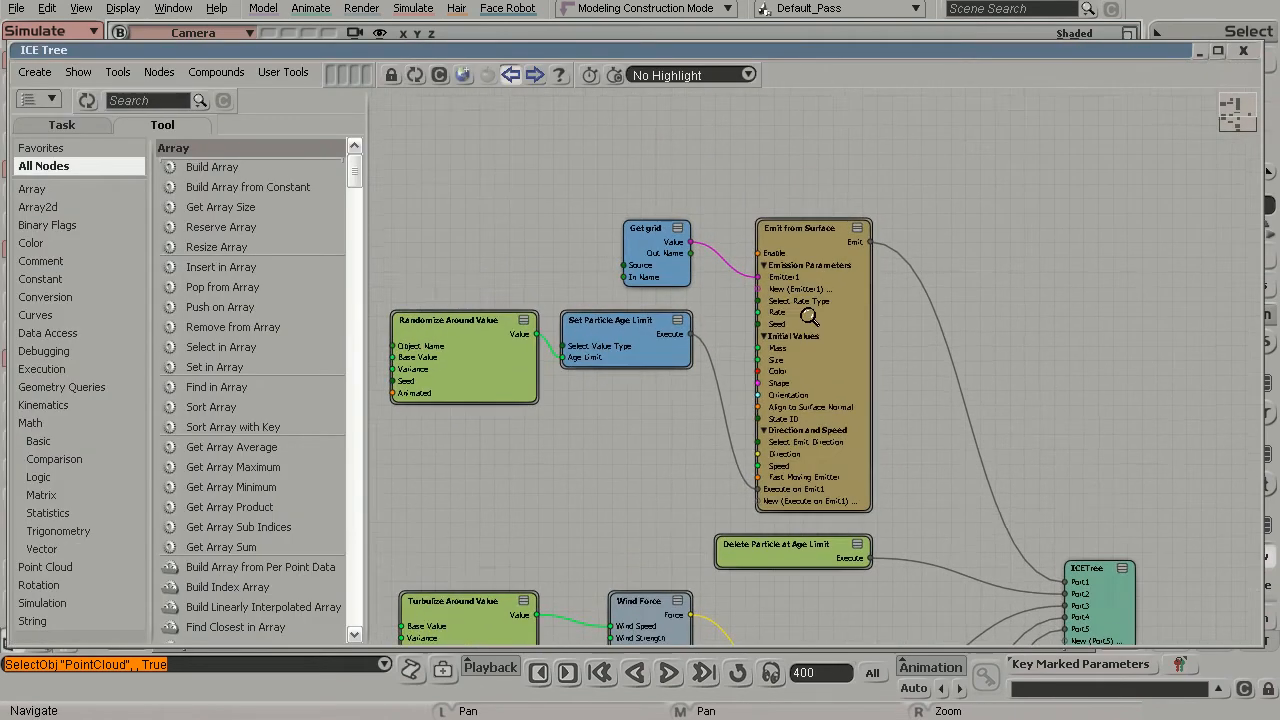
right_click_drag(775, 306, 1109, 401)
left_click_drag(819, 269, 826, 294)
right_click_drag(826, 294, 875, 291)
double_click(877, 291)
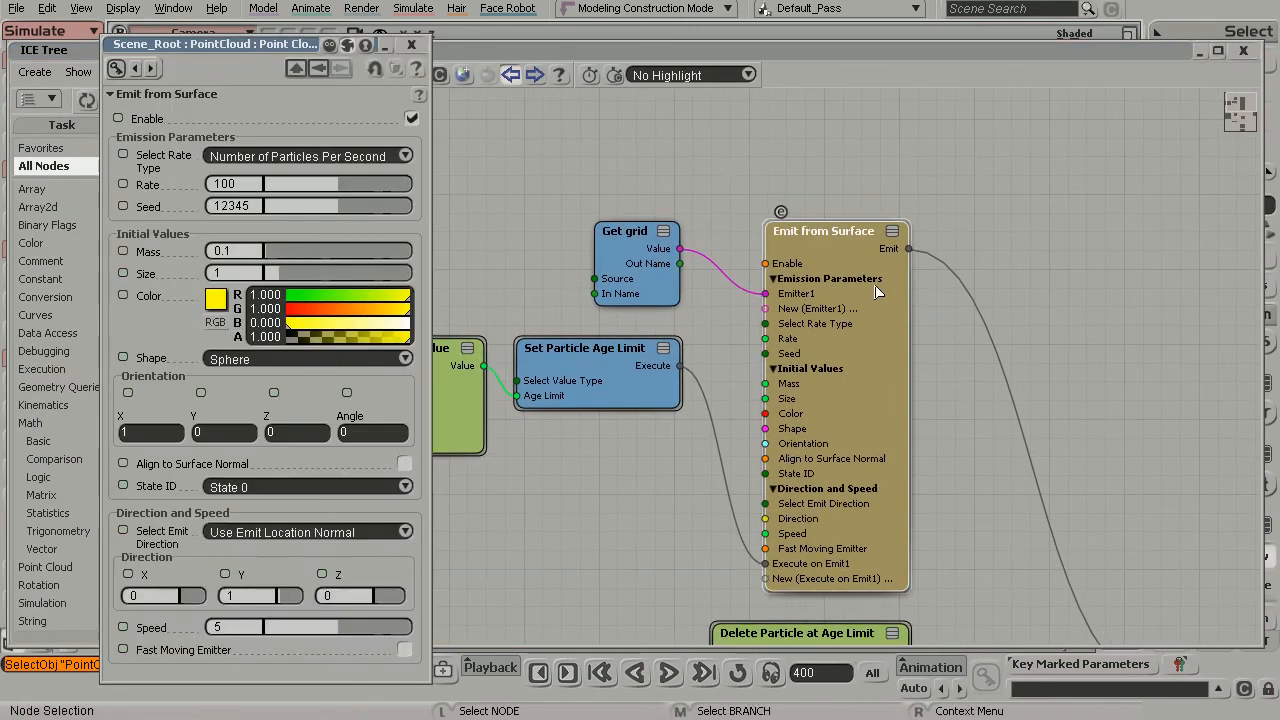
- Set the Emit from Surface rate to 20 particles per second, and close the ICE Tree and the node's properties
left_click(255, 185)
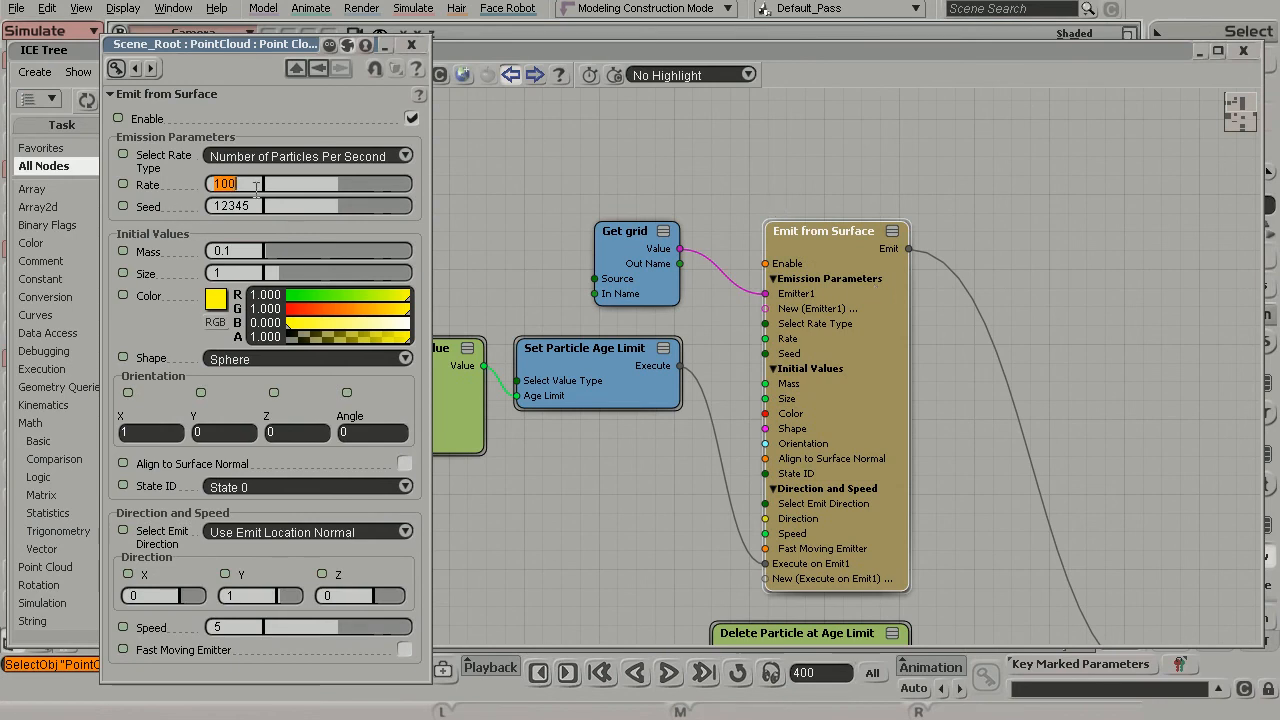
type("20")
key("Return")
left_click(1243, 51)
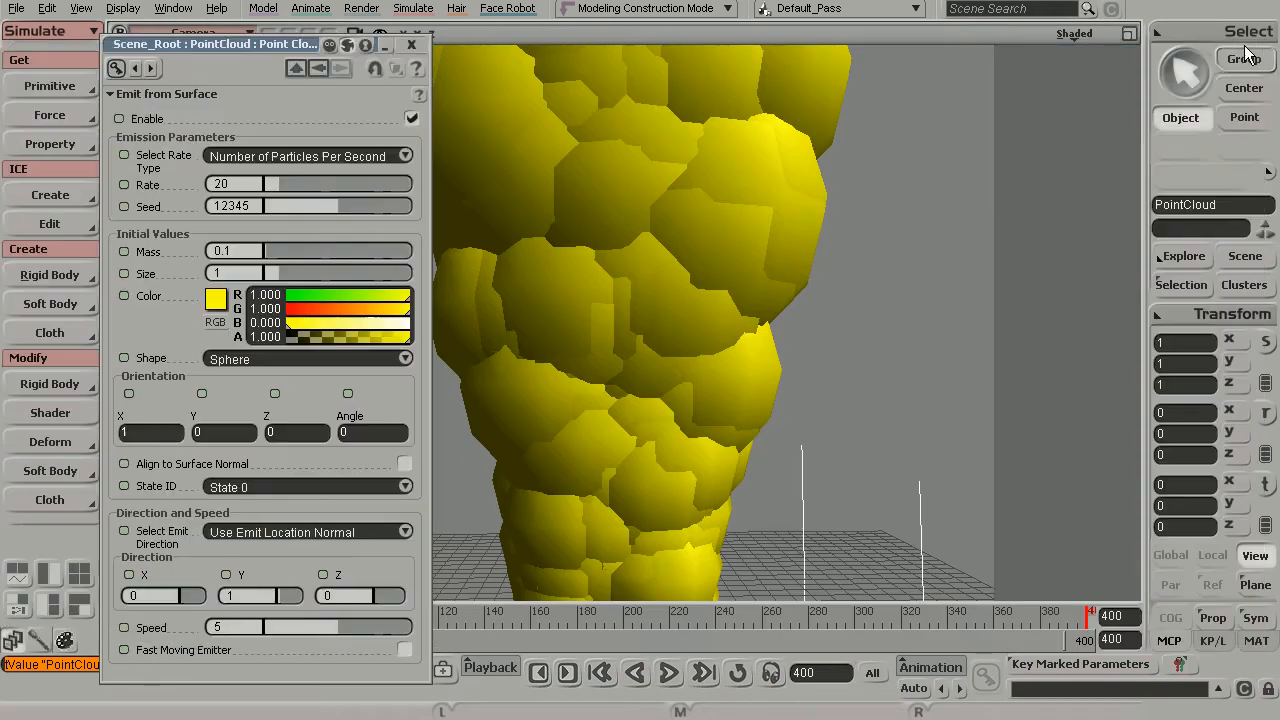
left_click(412, 44)
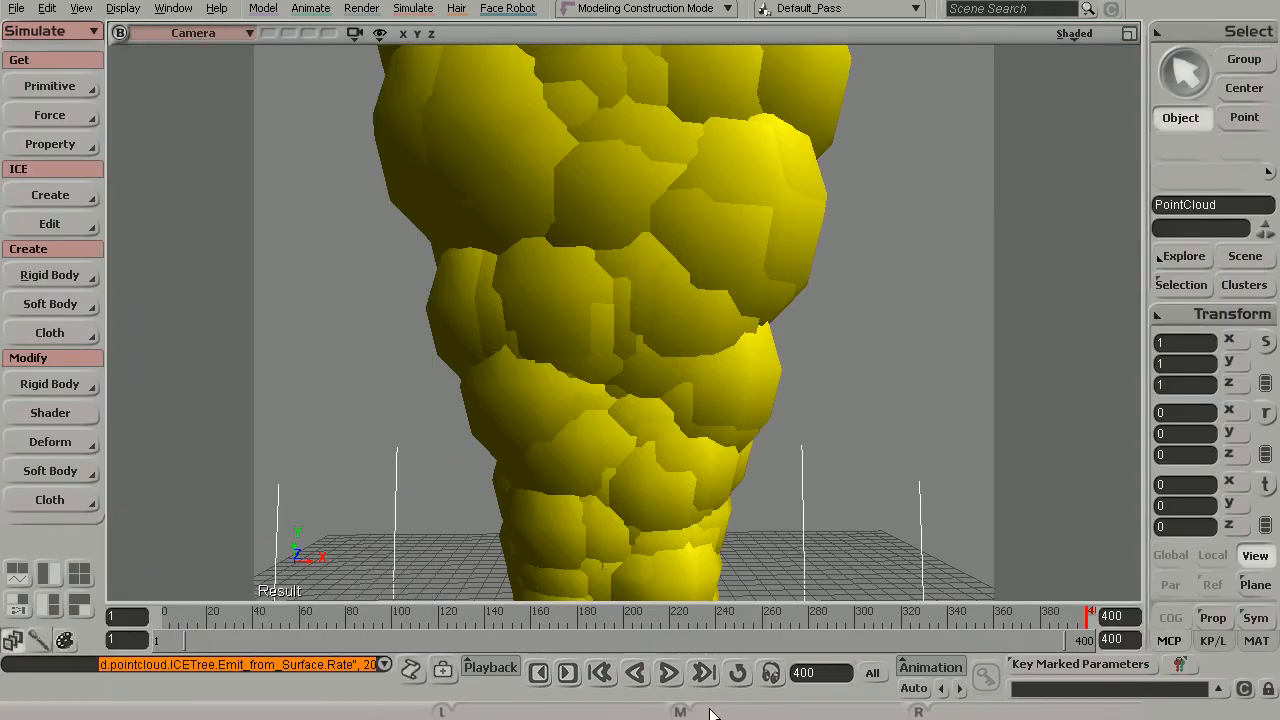
- Play the simulation to frame 400 and render a preview region over the column, hiding the region after viewing the smoke
left_click(669, 673)
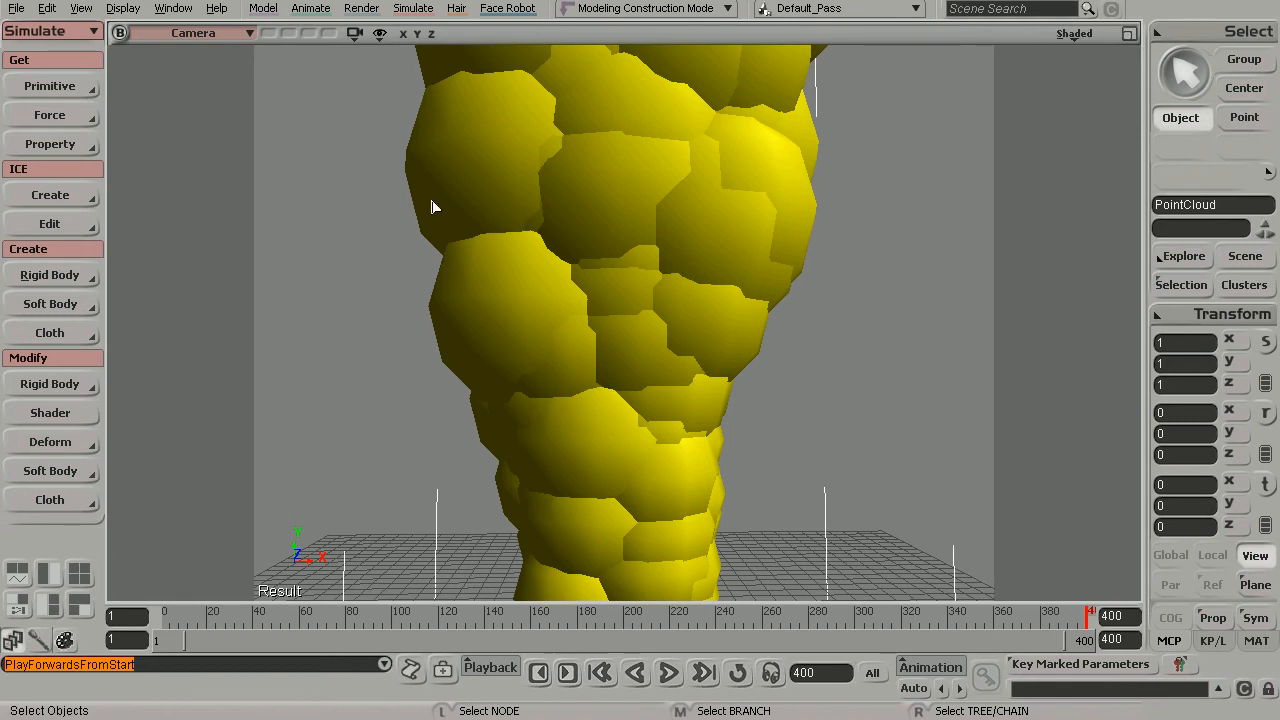
key("q")
left_click_drag(363, 70, 918, 575)
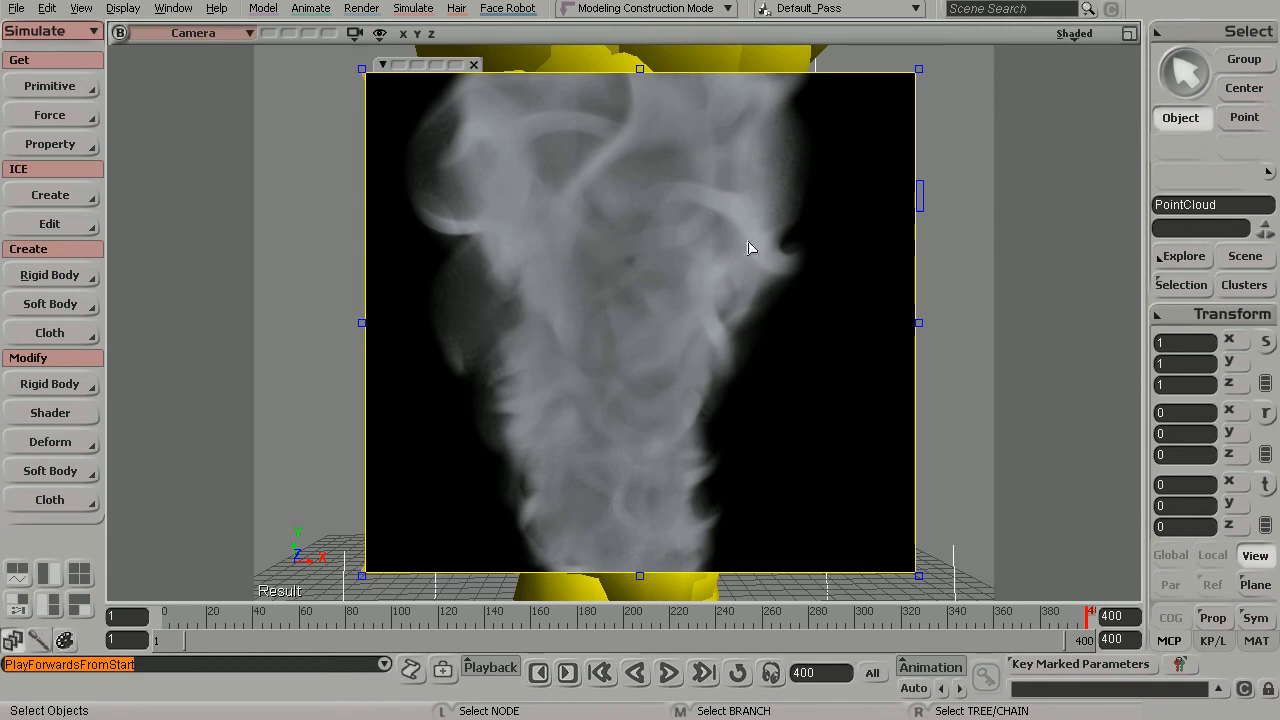
key("q")
middle_click(613, 300)
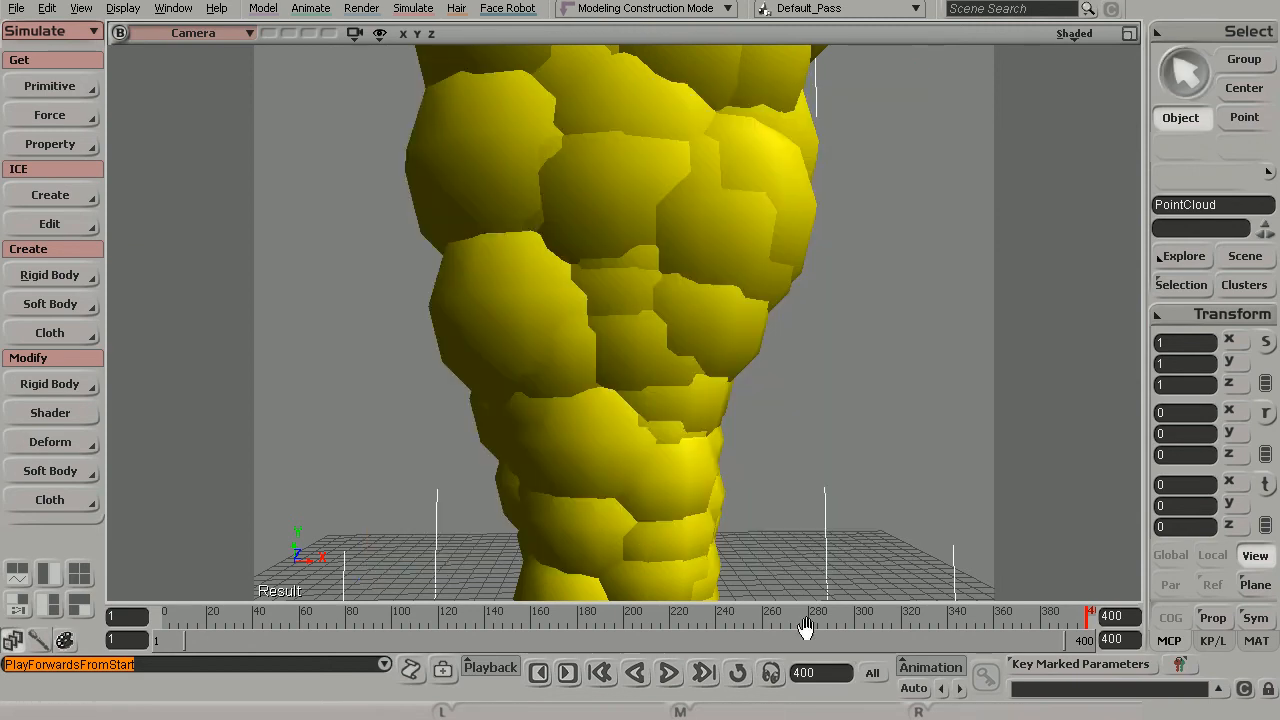
- Replay the simulation to frame 400 and draw another render region over the column, clearing the region during its render
left_click(668, 672)
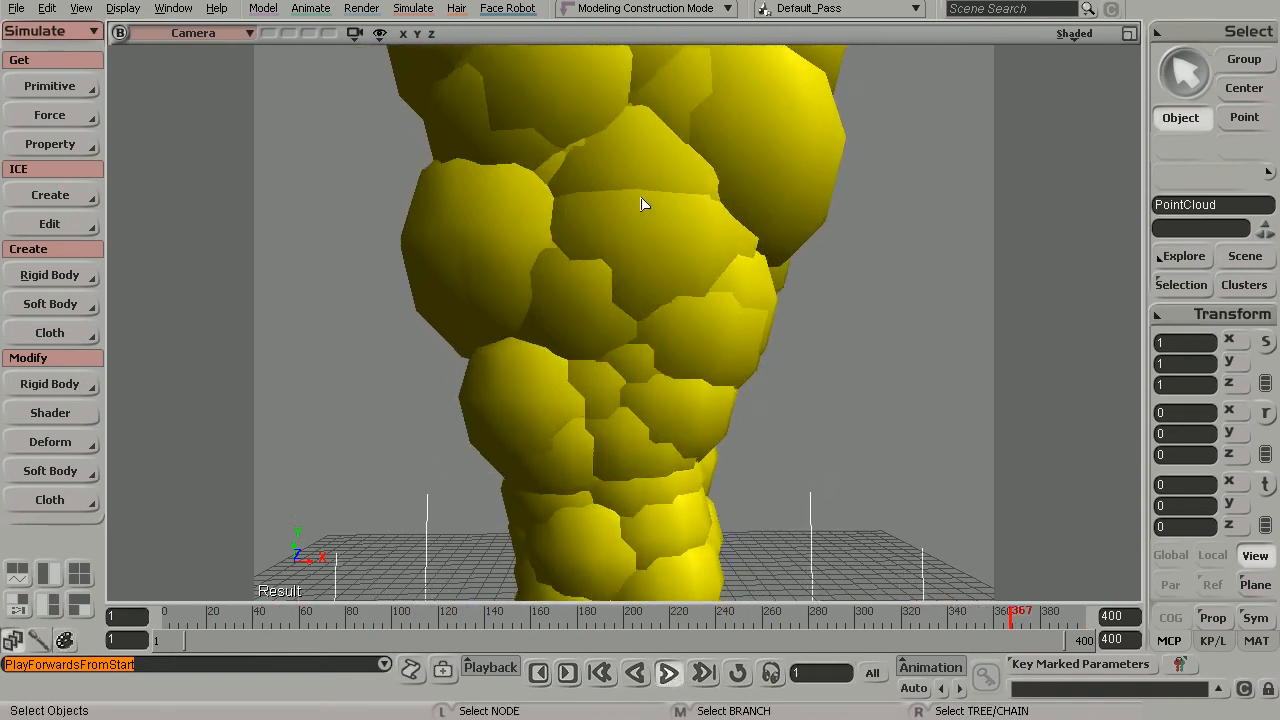
left_click(669, 673)
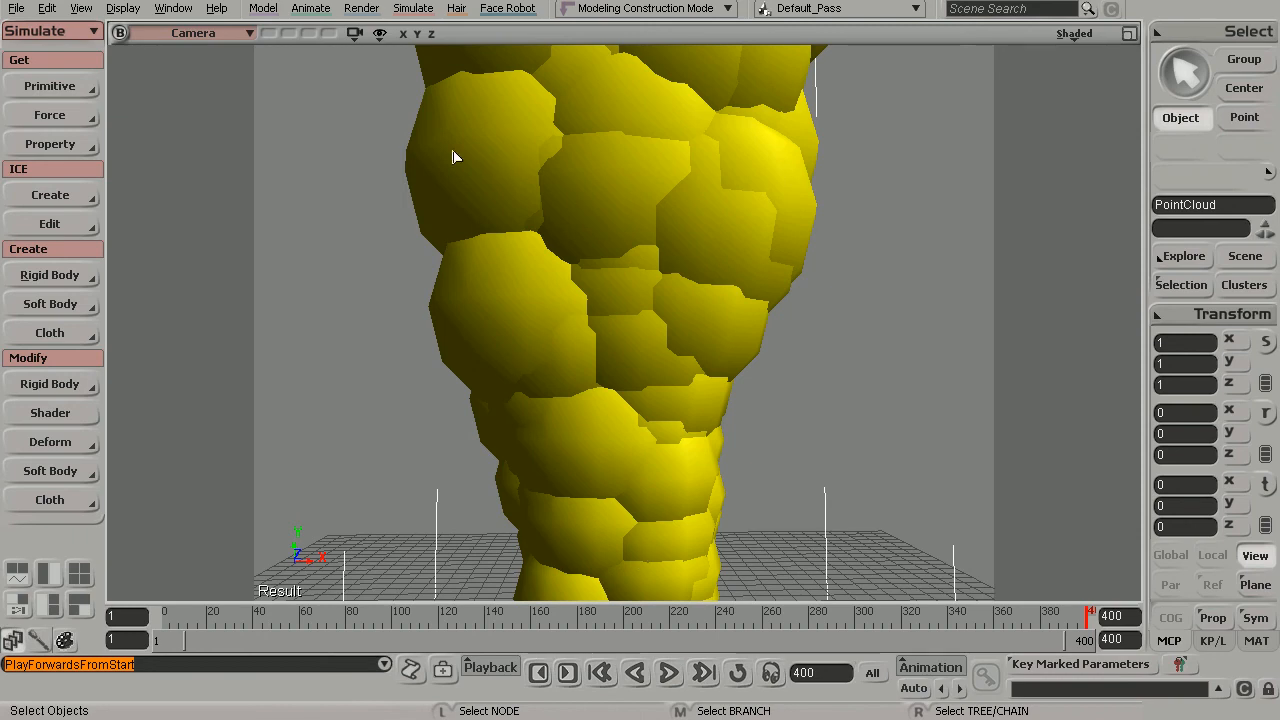
key("q")
mouse_move(368, 77)
left_mouse_down()
mouse_move(914, 528)
mouse_move(890, 545)
left_mouse_up()
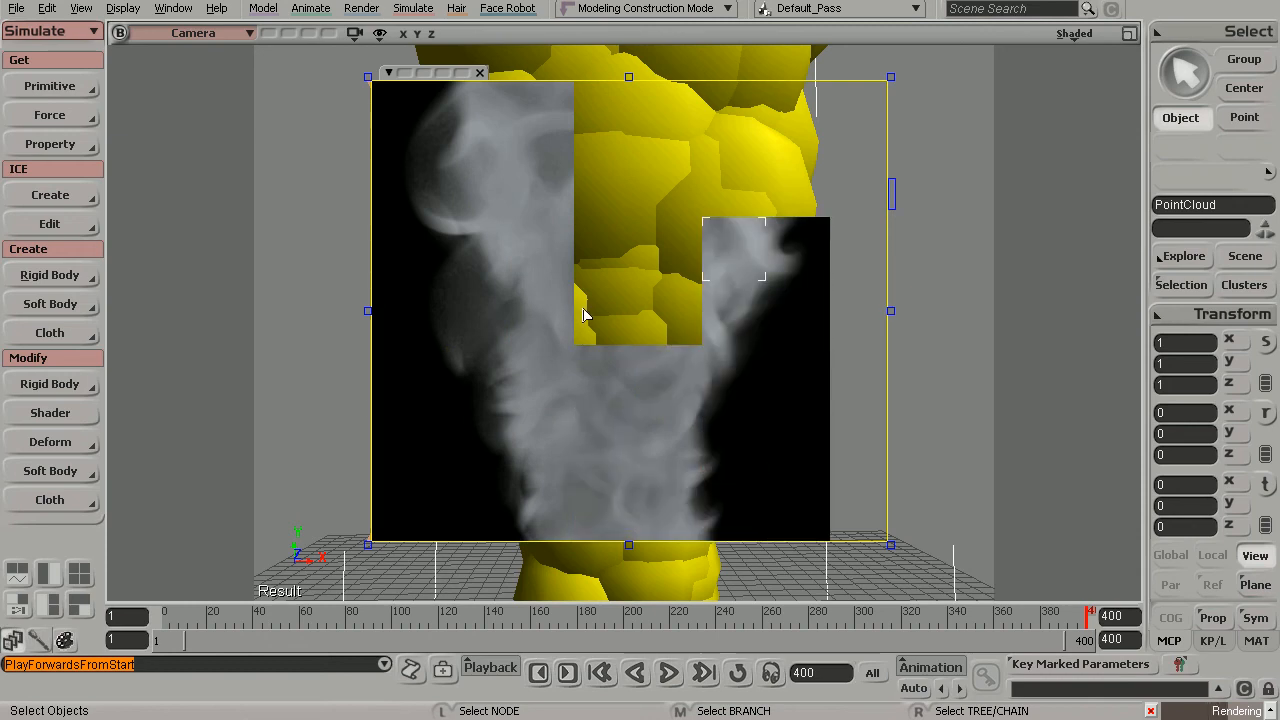
key("shift+q")
left_click(729, 260)
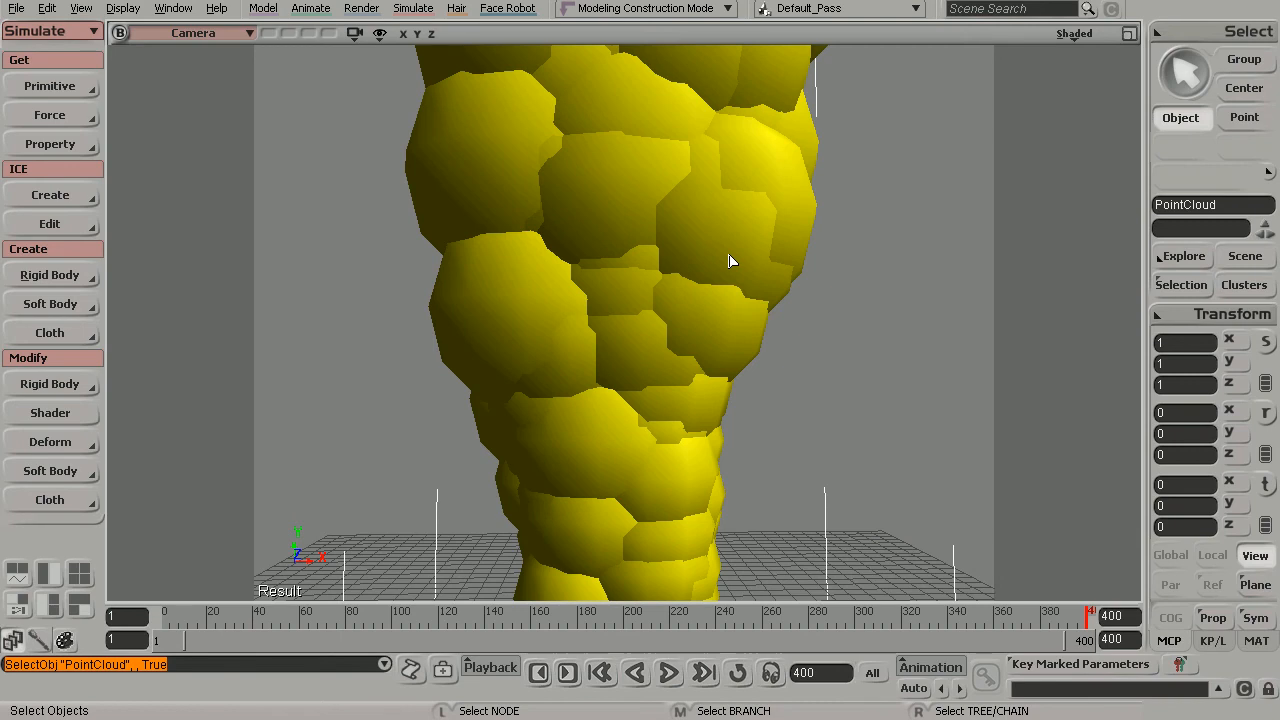
- Open the Fractal_Scalar node's properties from the Render Tree, close the tree, and show the node's texture coordinate scale settings
key("7")
key("z")
left_click_drag(635, 541, 634, 489)
right_click_drag(634, 489, 792, 574)
left_click_drag(502, 574, 665, 571)
double_click(665, 571)
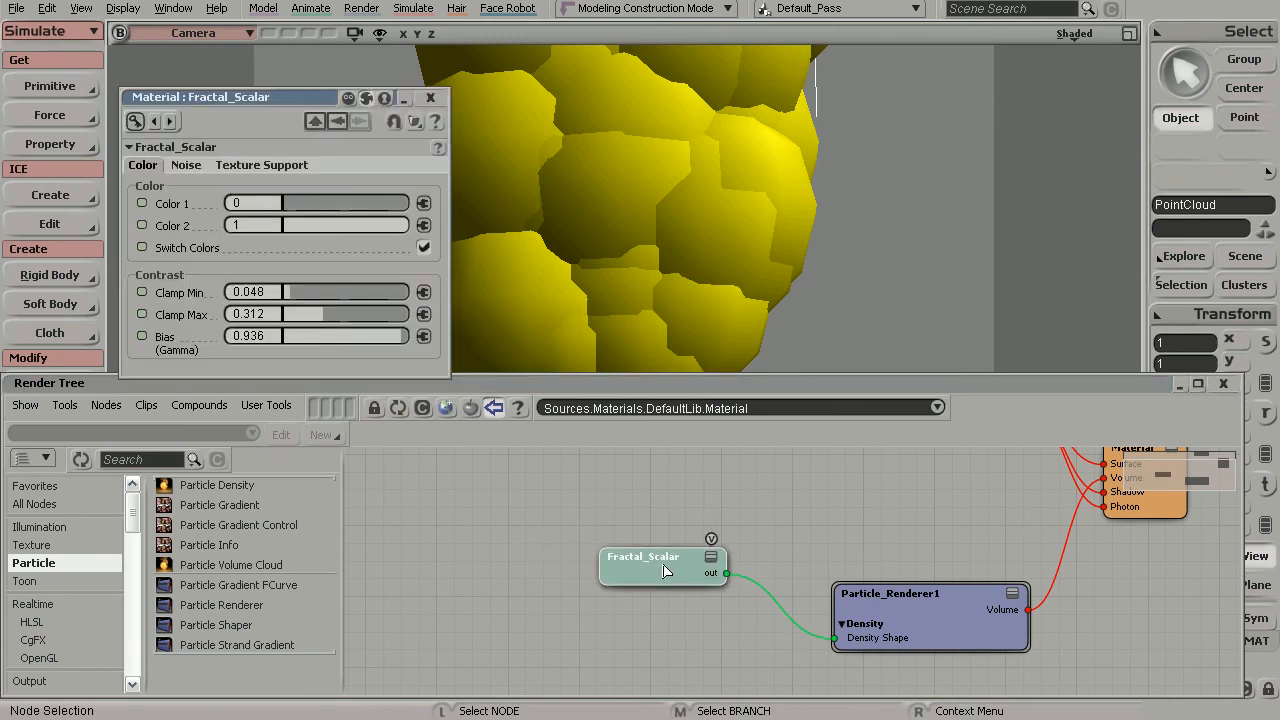
left_click_drag(941, 607, 925, 602)
left_click(1231, 384)
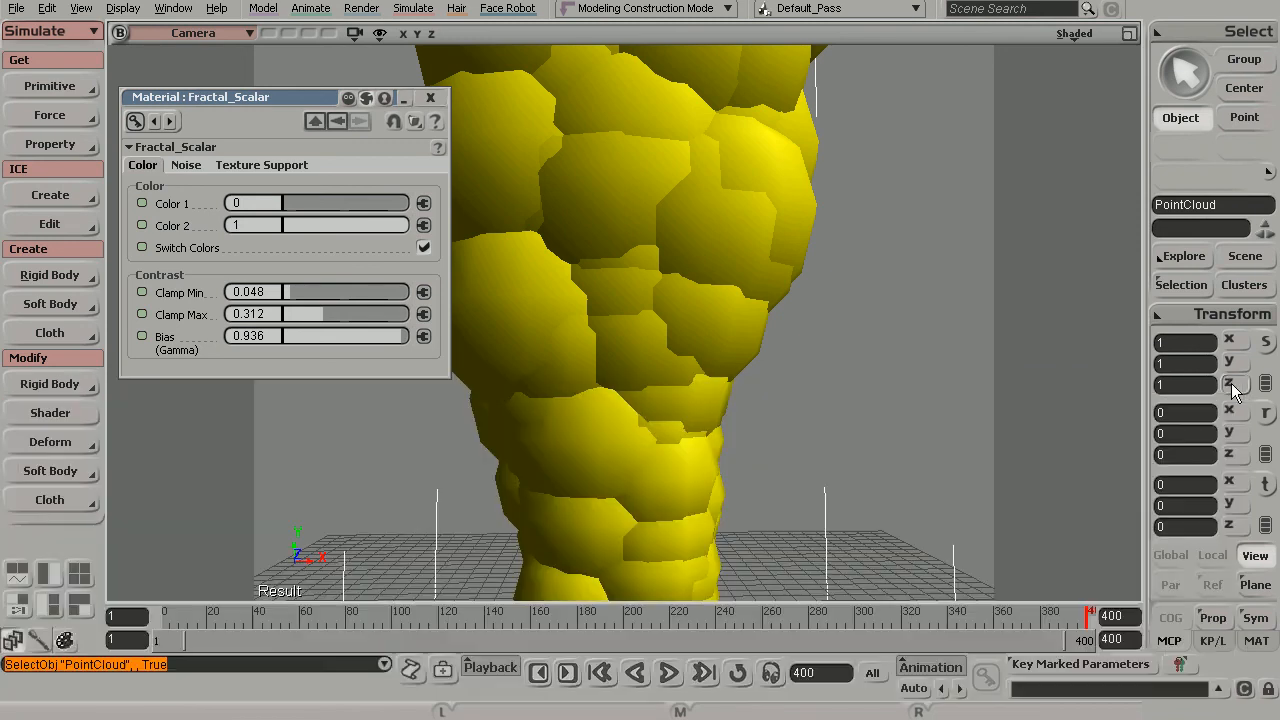
left_click(266, 165)
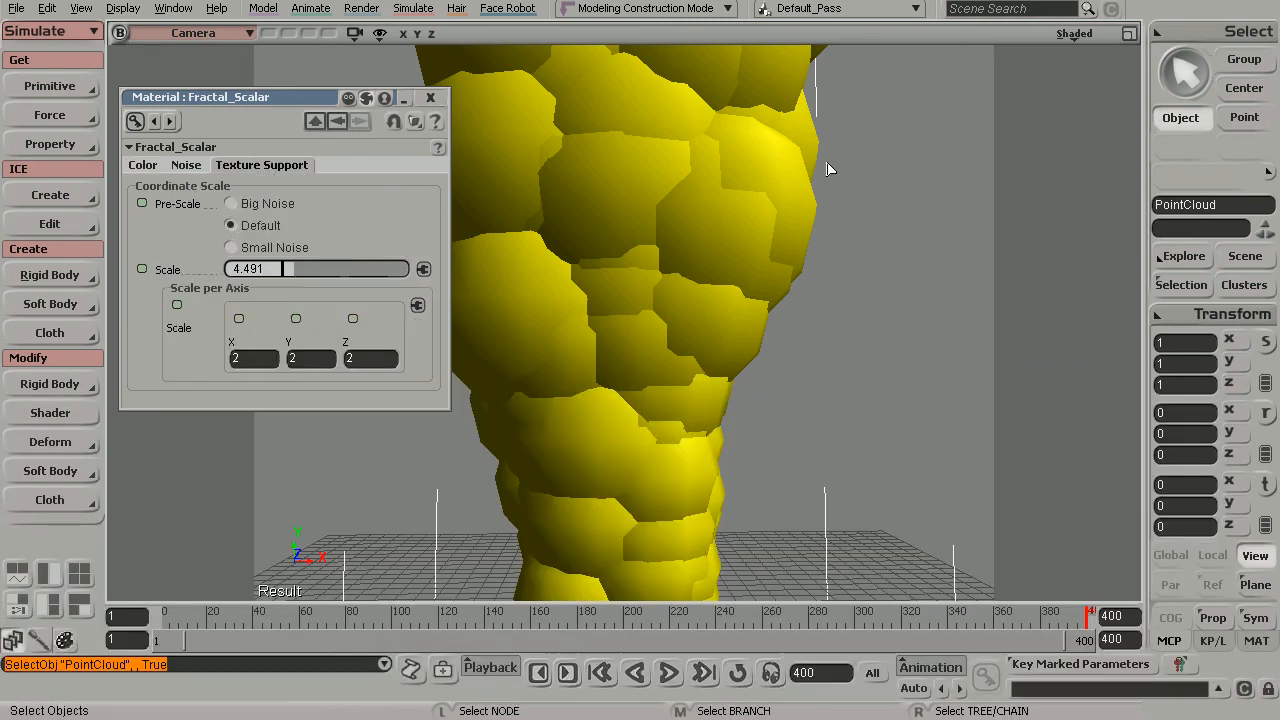
- Draw a render region over the right side of the smoke column and set the Fractal_Scalar coordinate Scale to 10.878
key("q")
left_click_drag(862, 92, 590, 436)
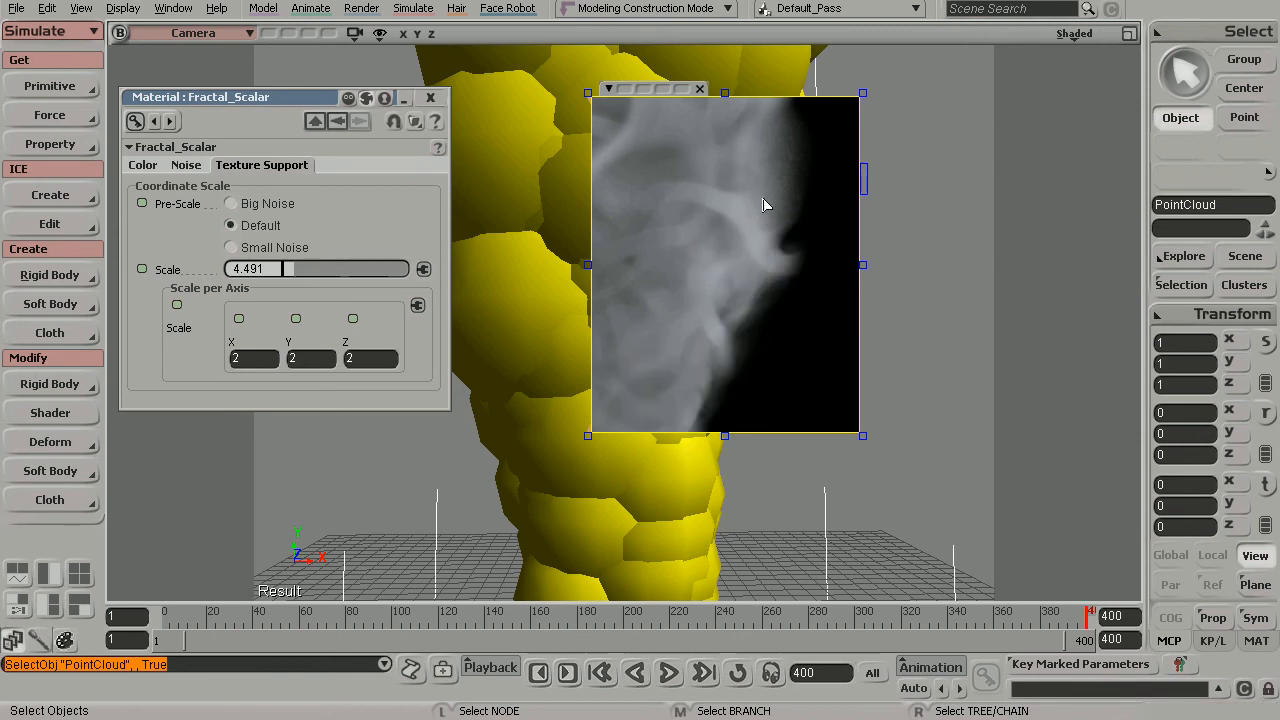
left_click(268, 268)
left_click_drag(294, 267, 311, 268)
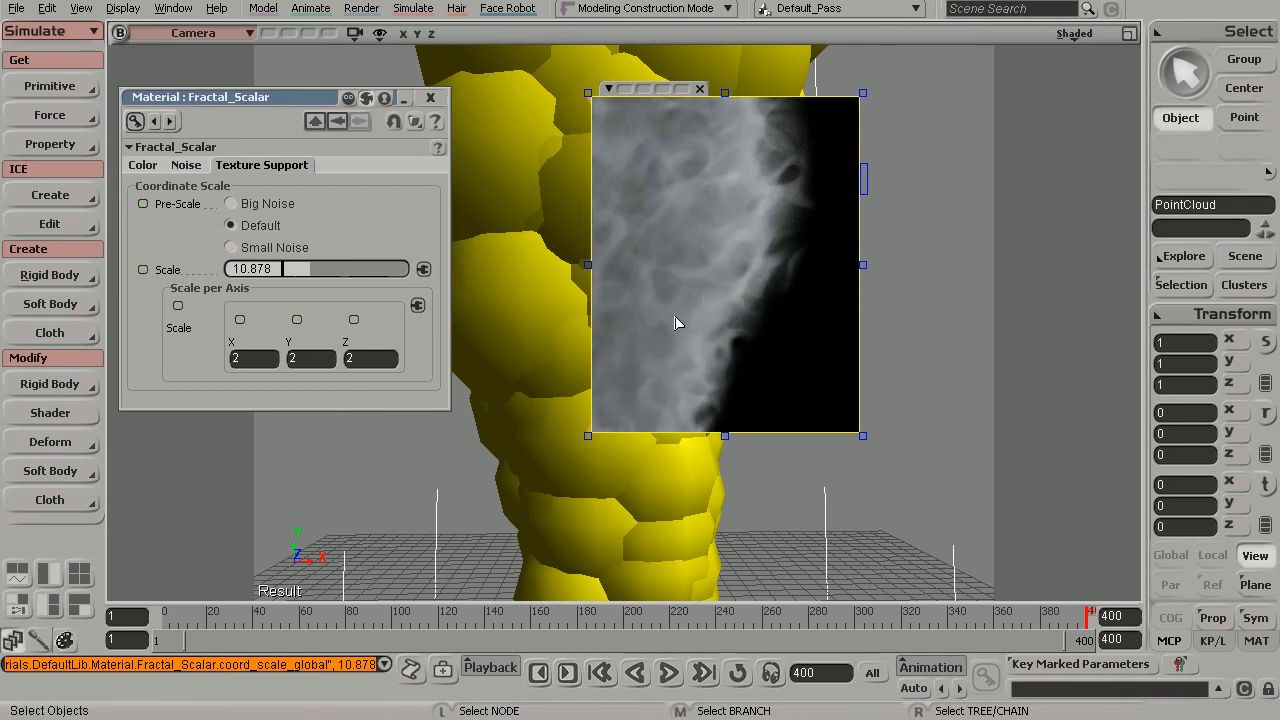
- Clear the render region over the column and deselect the point cloud
key("q")
middle_click(764, 261)
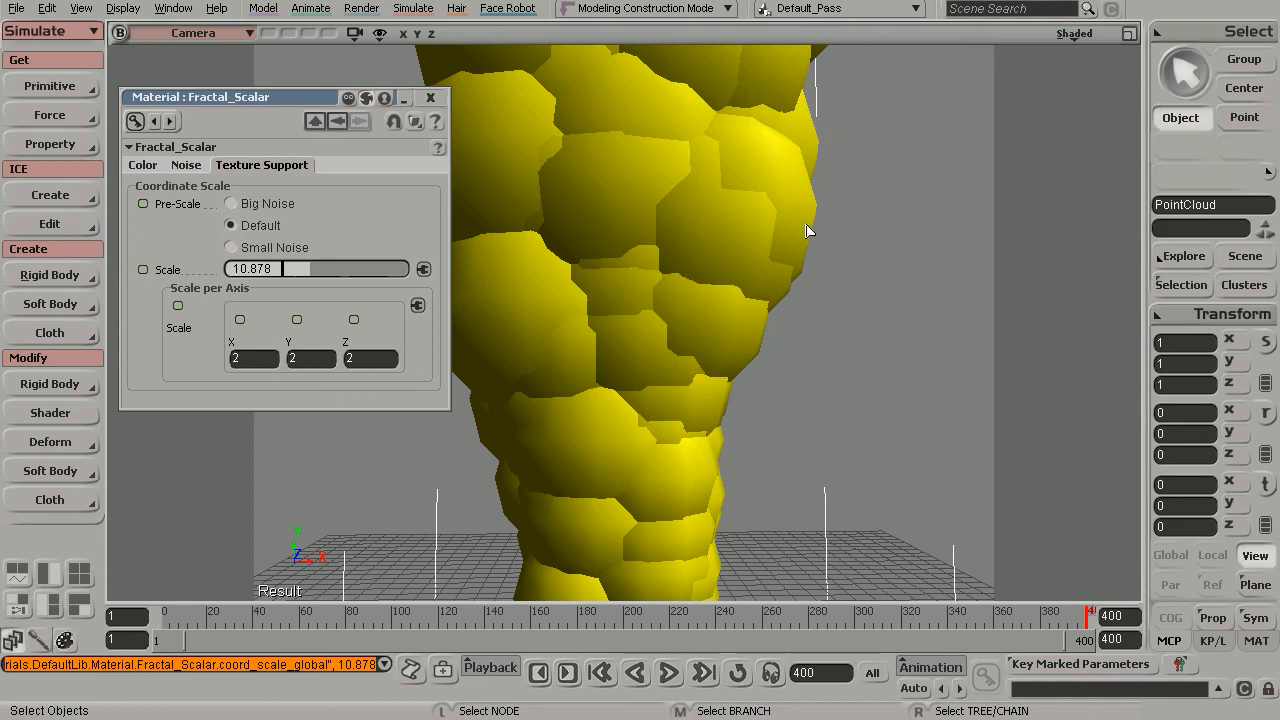
left_click(906, 222)
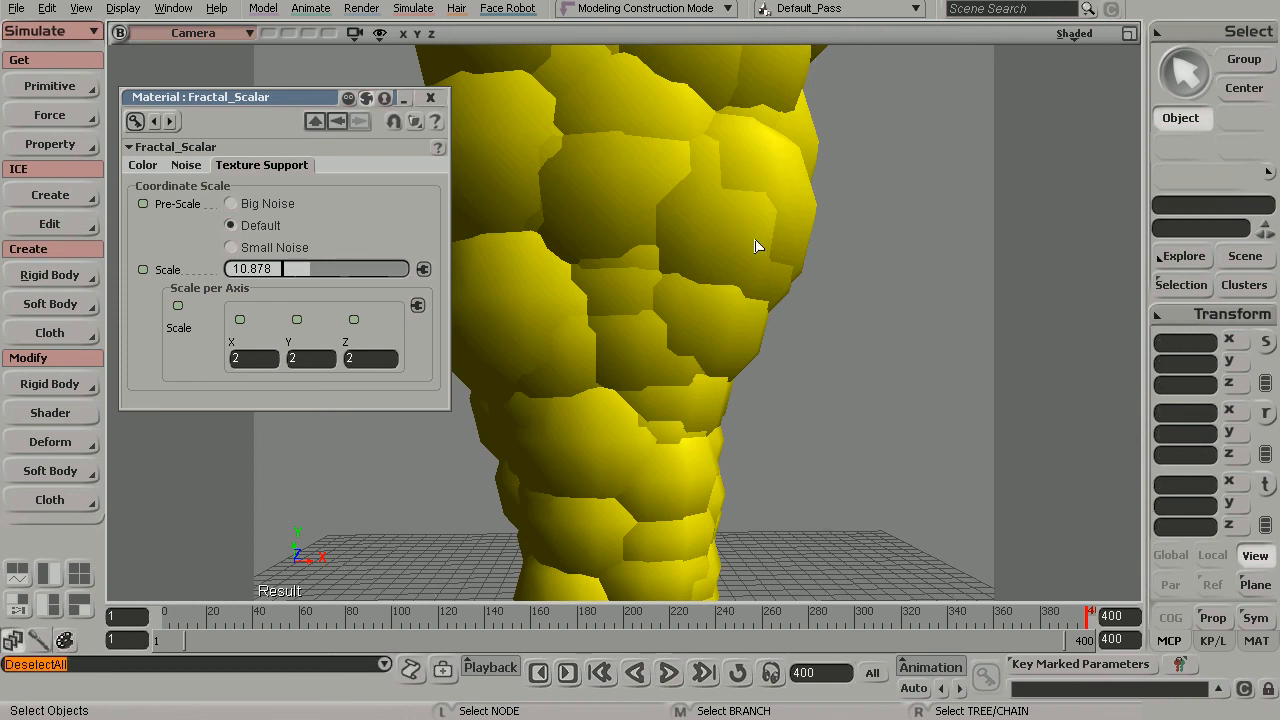